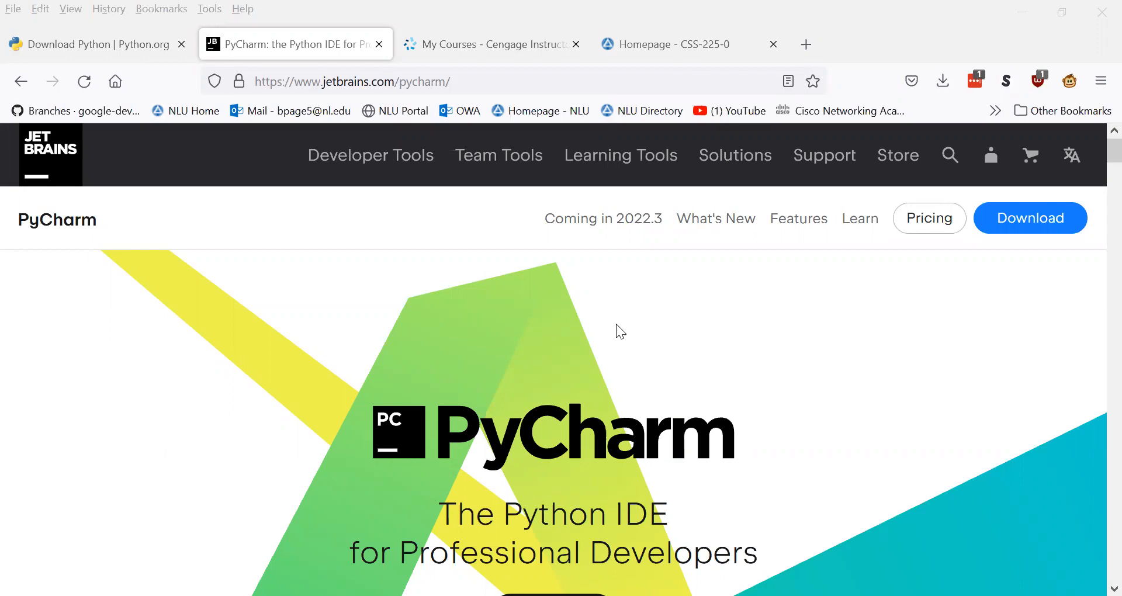
- Open the PyCharm download page from the course homepage's Download PyCharm link and close the old PyCharm product page
scroll(613, 331, "down", 5)
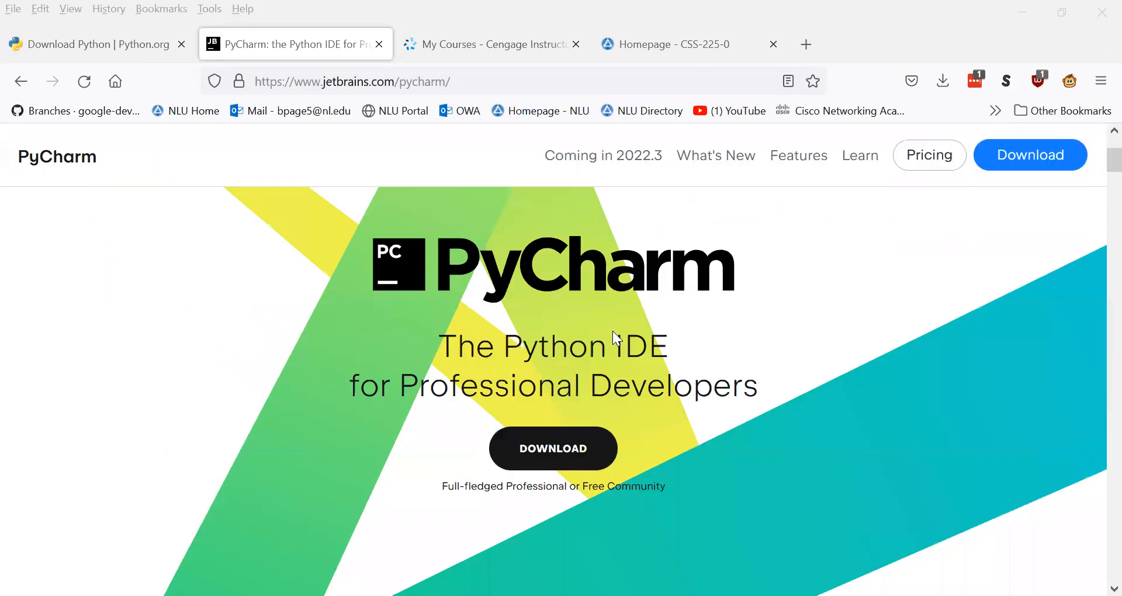
scroll(613, 331, "up", 5)
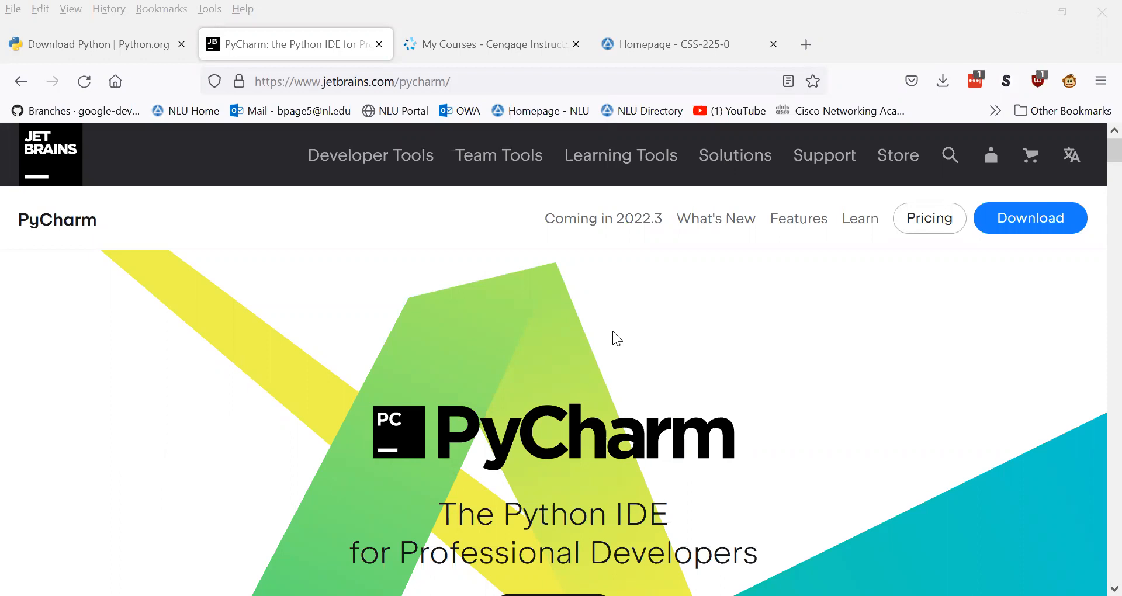
left_click(660, 54)
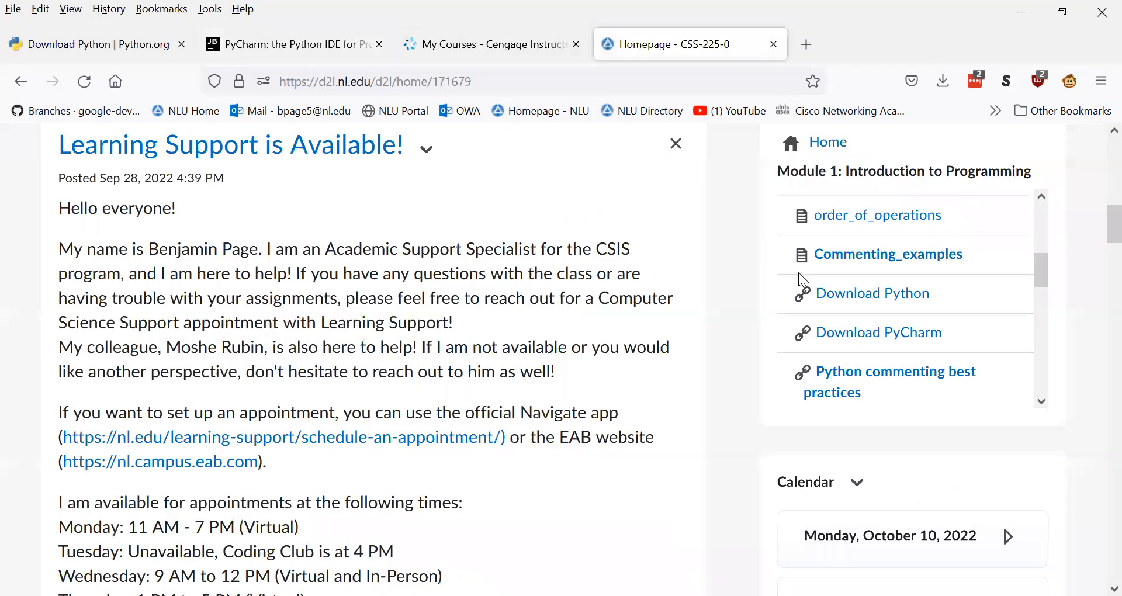
left_click(897, 337)
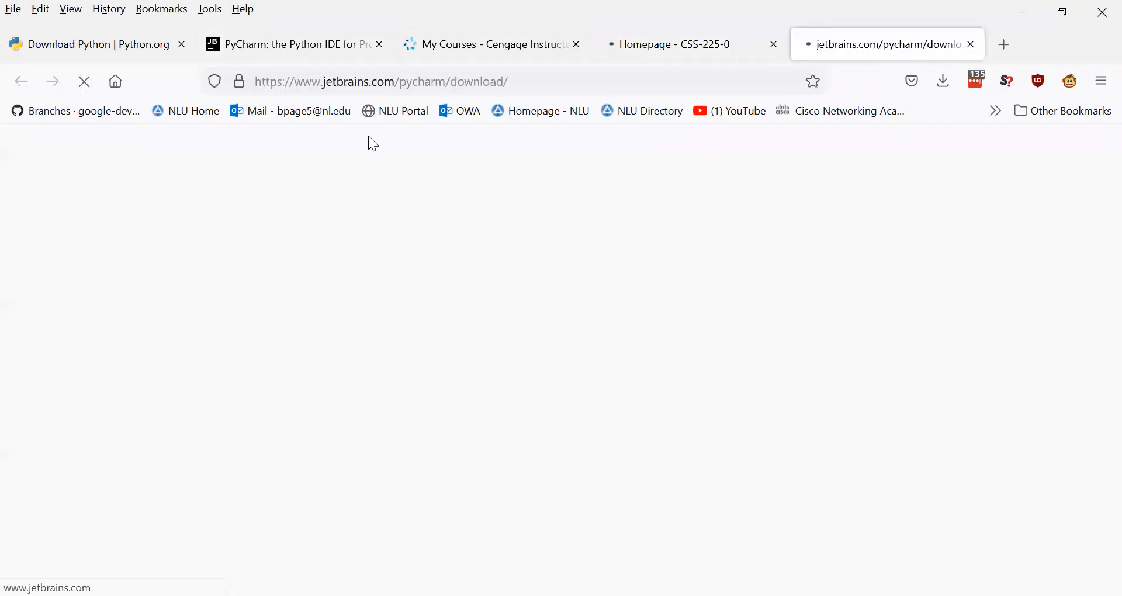
middle_click(296, 50)
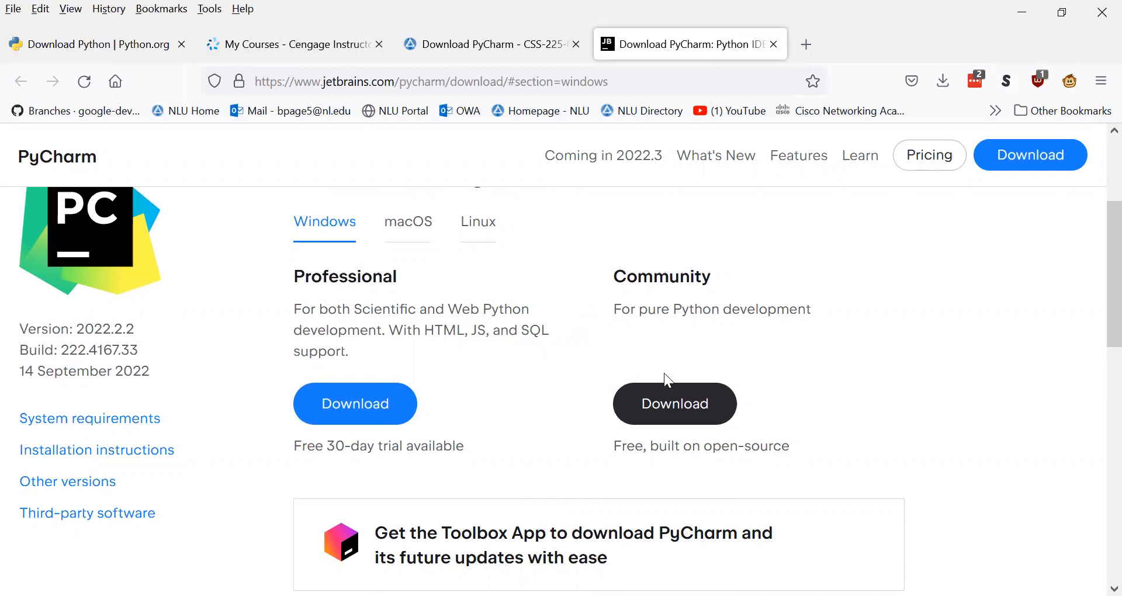
- Compare the macOS, Linux and Windows downloads, checking the Professional edition's trial terms and the Community edition's description
left_click(410, 221)
left_click(479, 223)
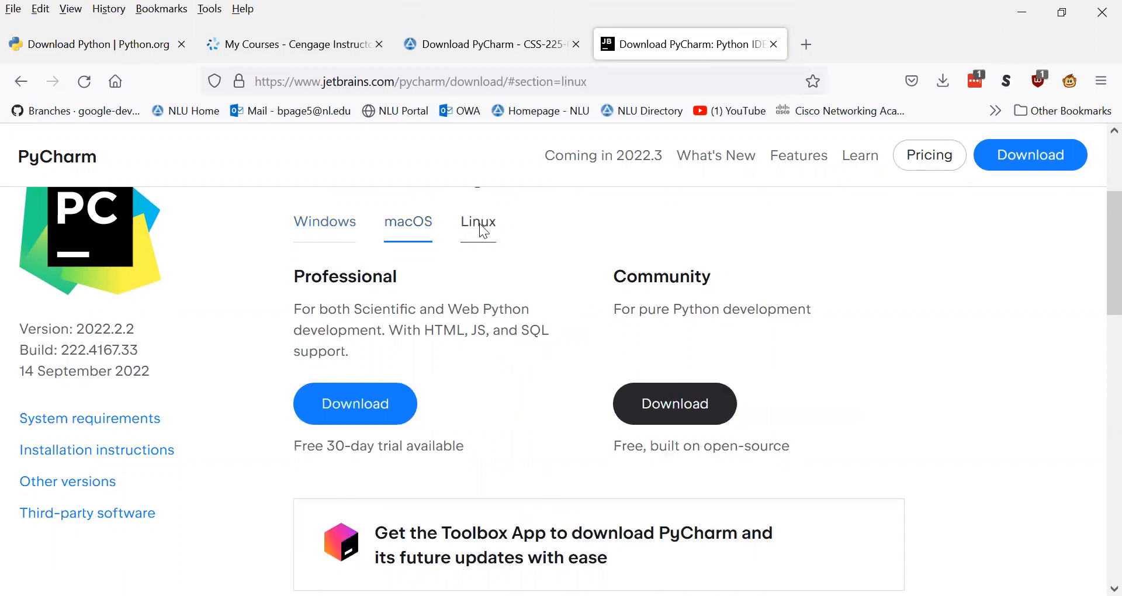
left_click(316, 221)
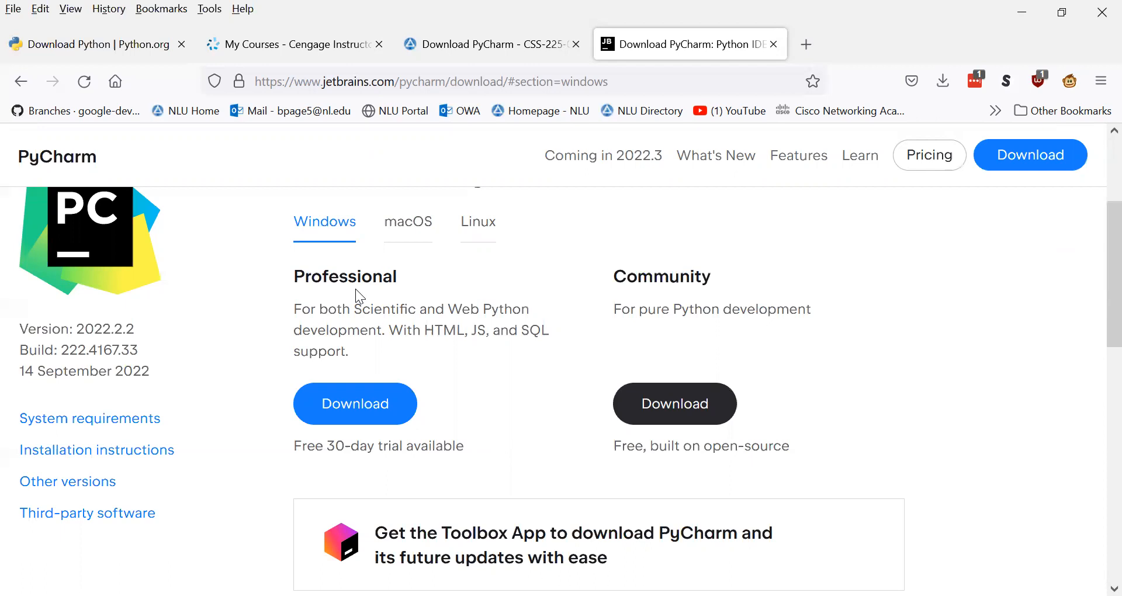
triple_click(438, 451)
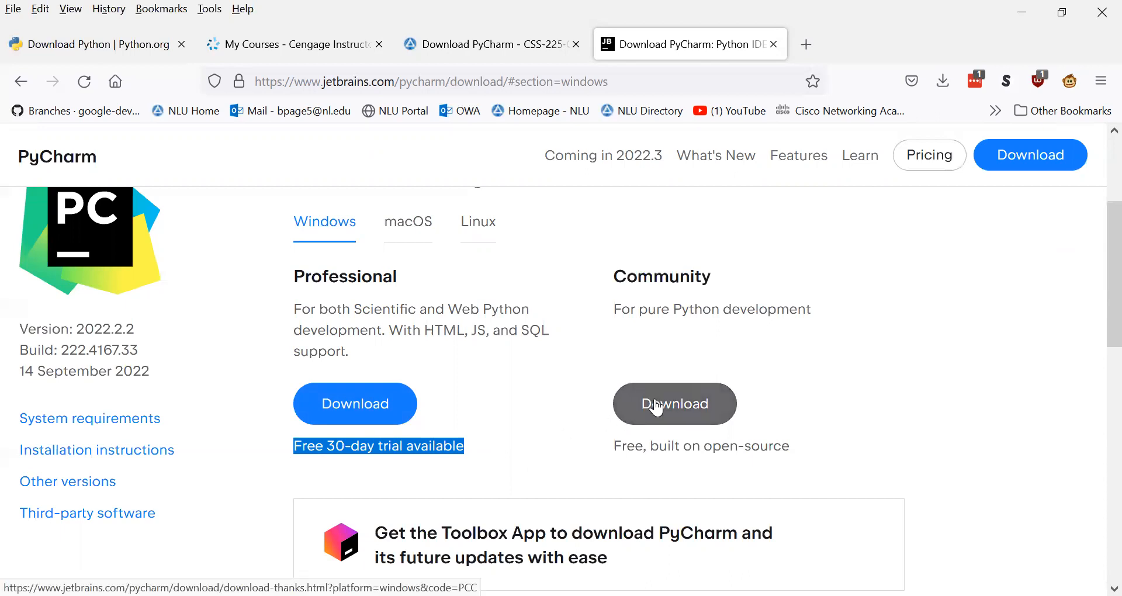
left_click(661, 310)
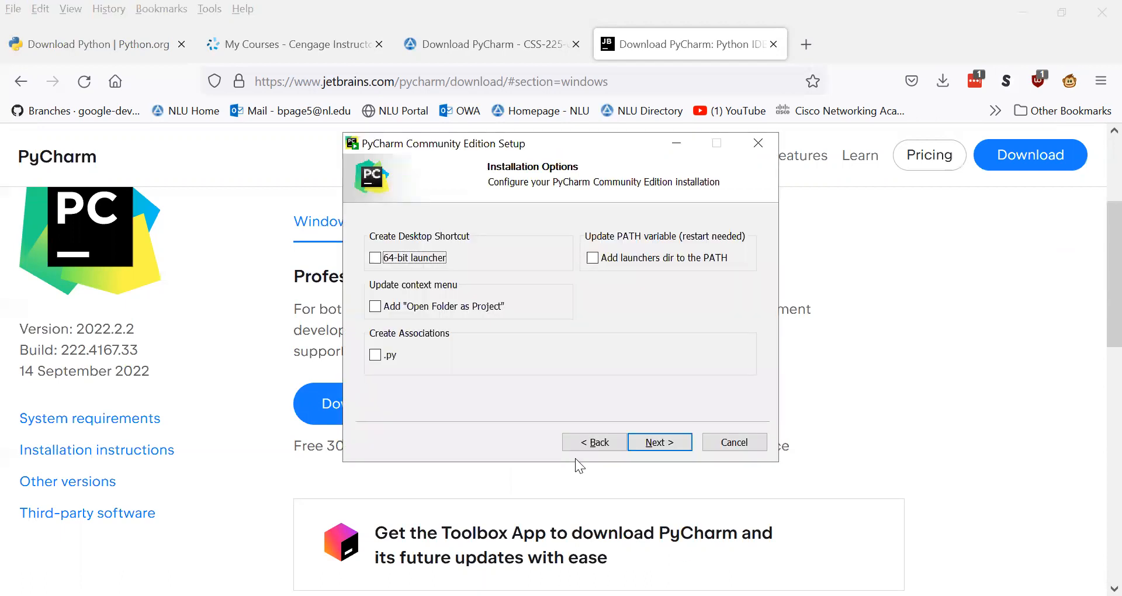
- Return to the start of PyCharm Community Edition Setup and review its pages up to the Start Menu folder, keeping the default location and options
left_click(602, 441)
left_click(602, 441)
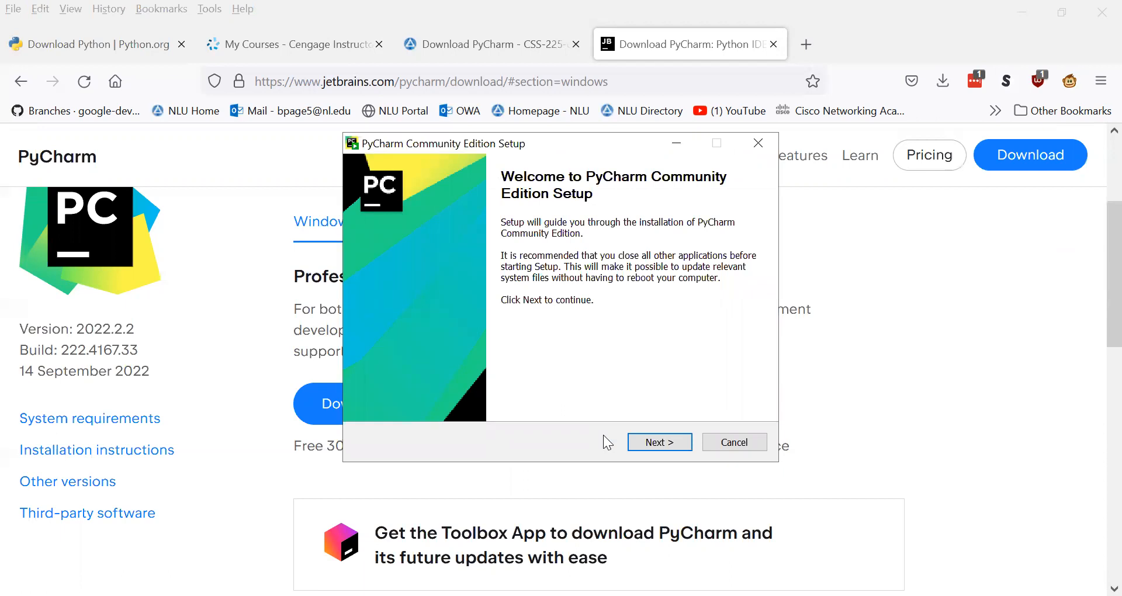
left_click(654, 442)
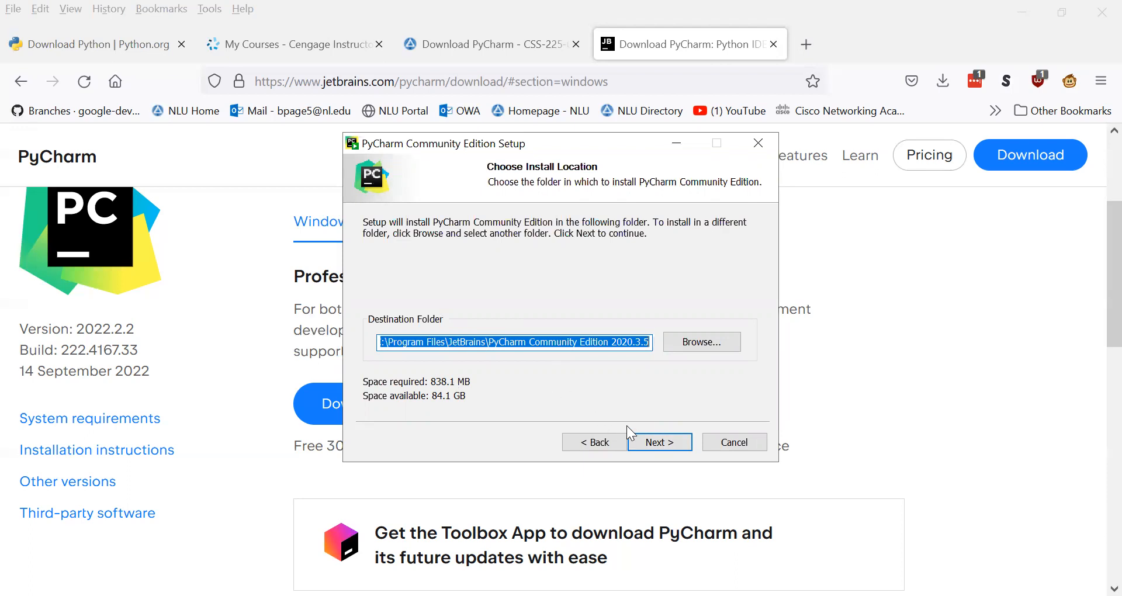
left_click(655, 444)
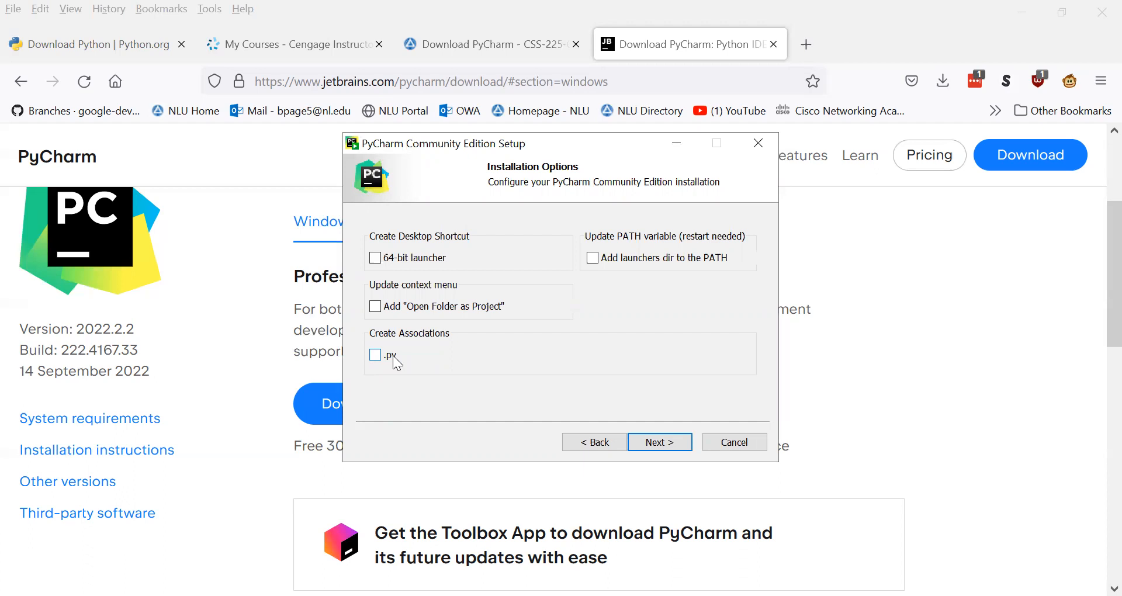
left_click(665, 443)
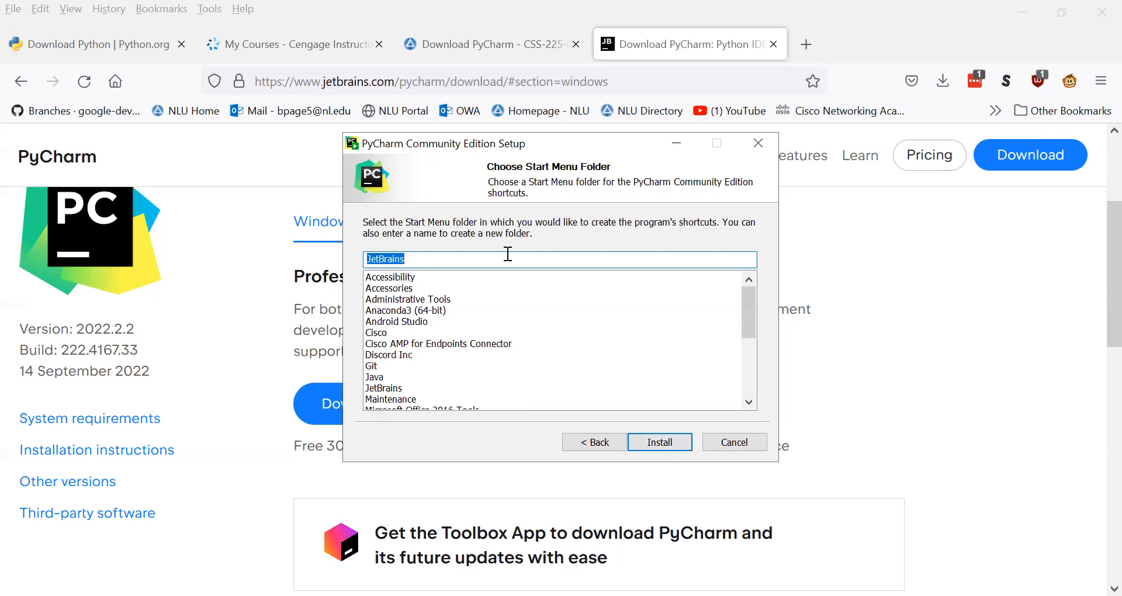
- Review the list of Start Menu folders for the PyCharm shortcuts and quit the setup without installing
left_click(928, 355)
scroll(924, 360, "up", 3)
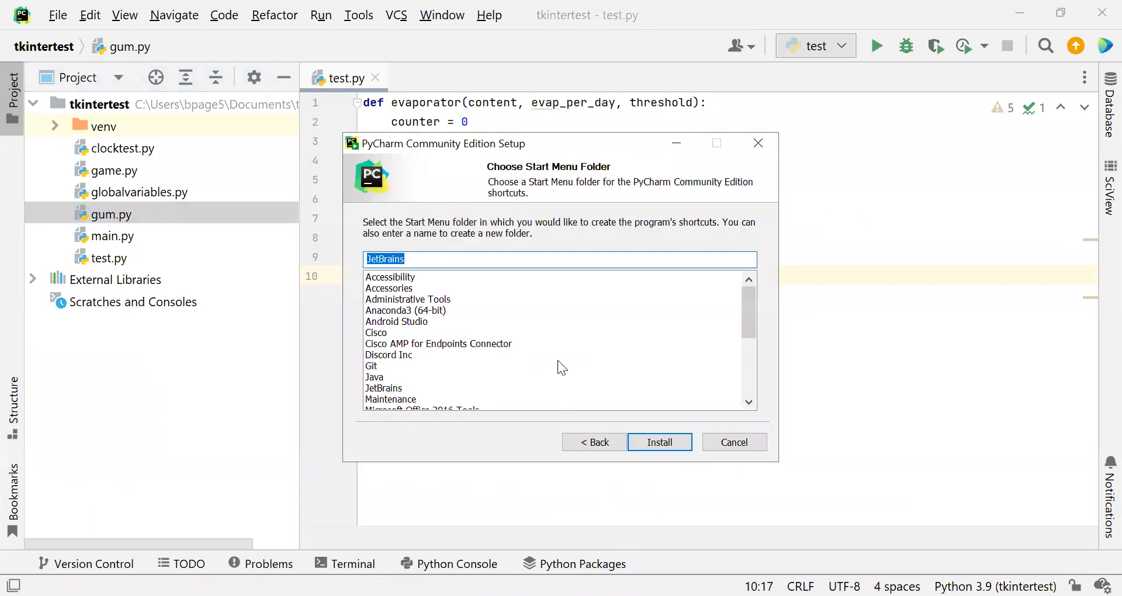
scroll(551, 338, "down", 8)
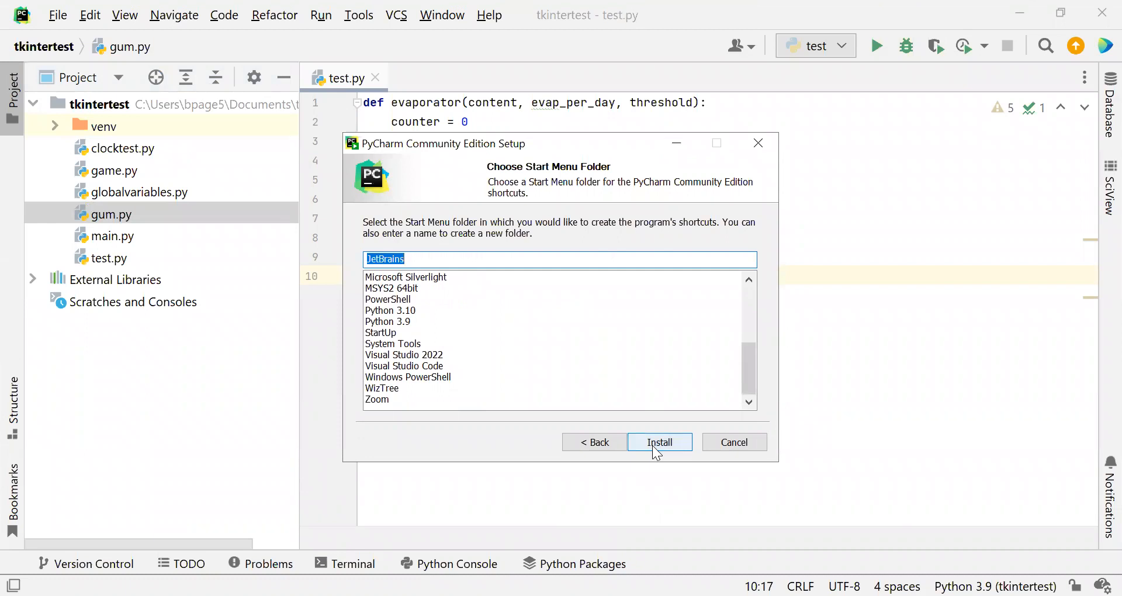
left_click(725, 440)
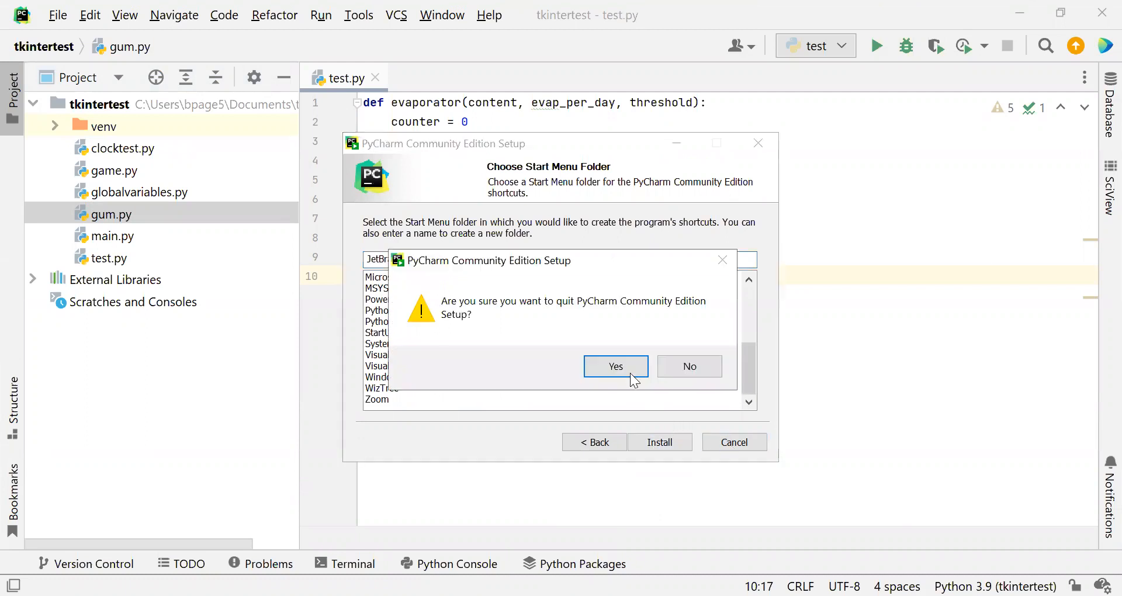
left_click(631, 374)
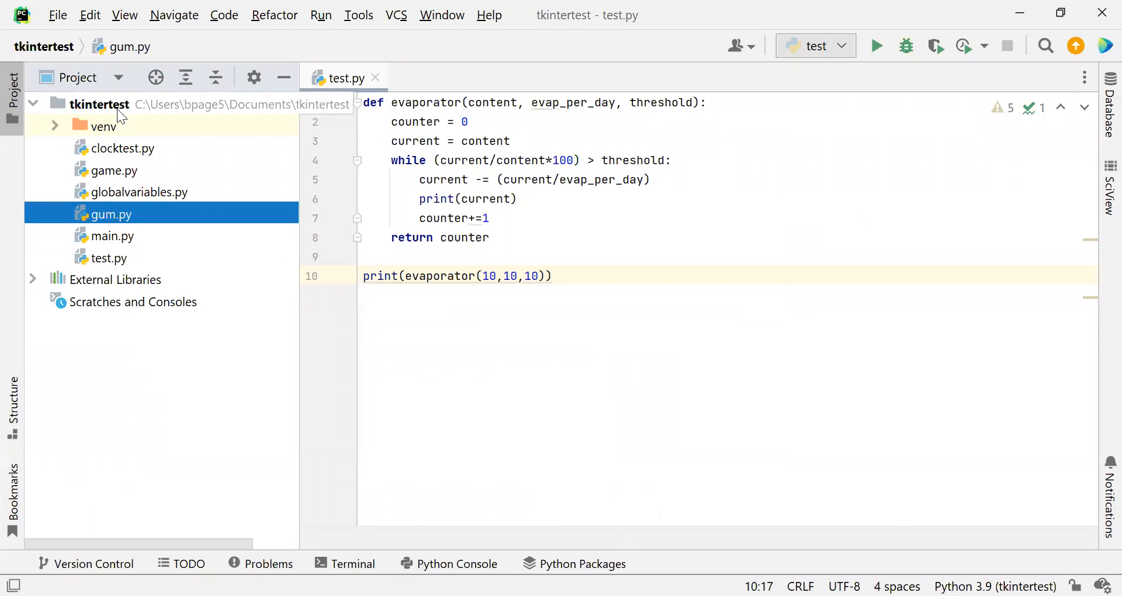
- Start a new Pure Python project and change the last folder in its location to testProject
left_click(68, 18)
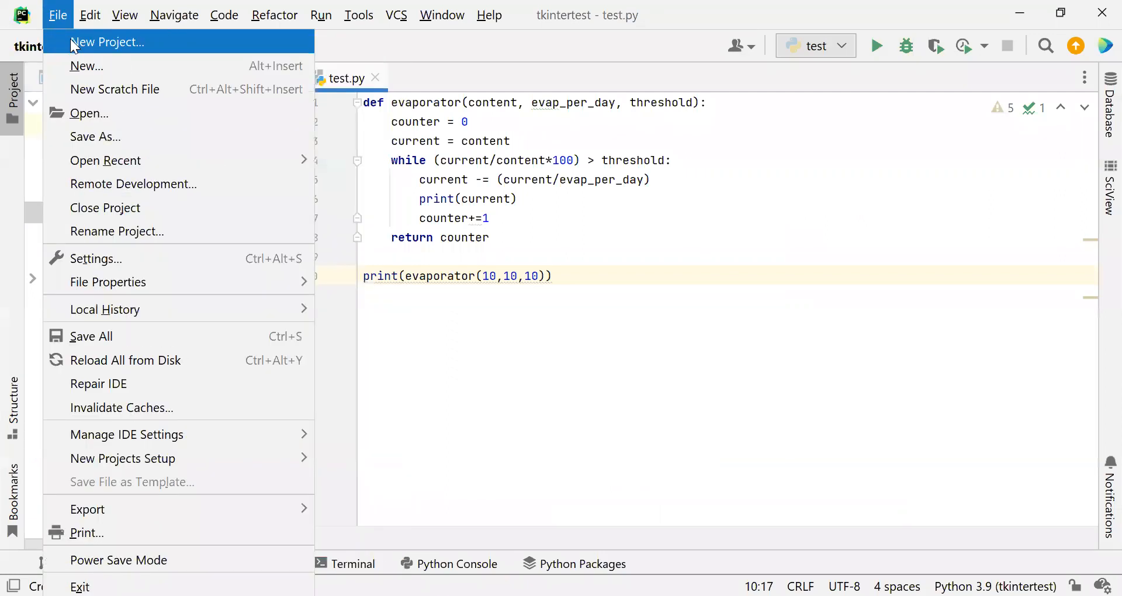
left_click(72, 45)
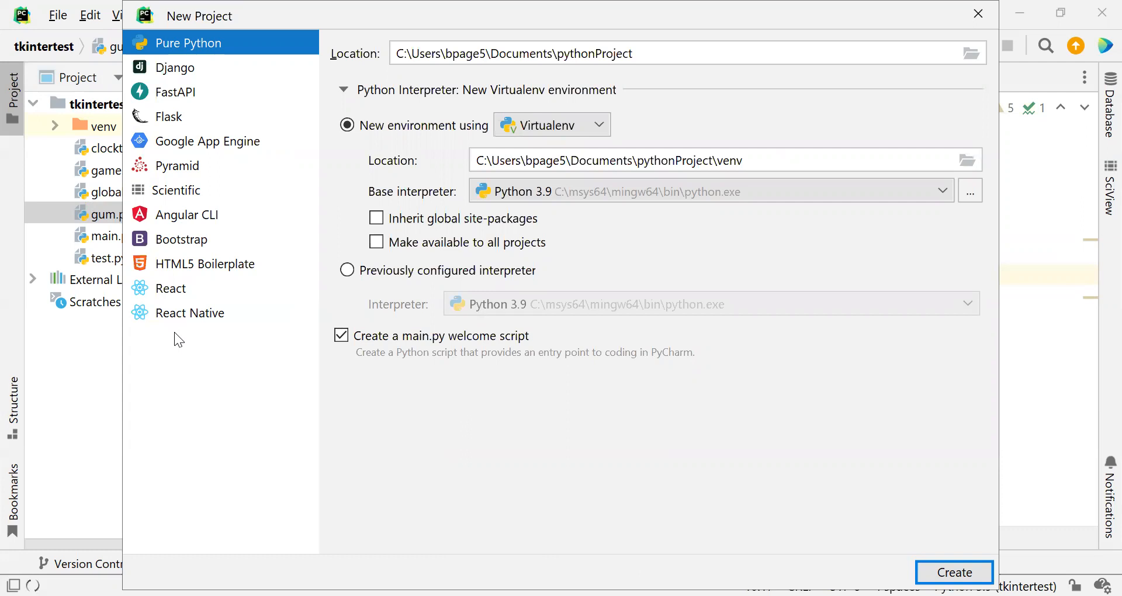
left_click(431, 56)
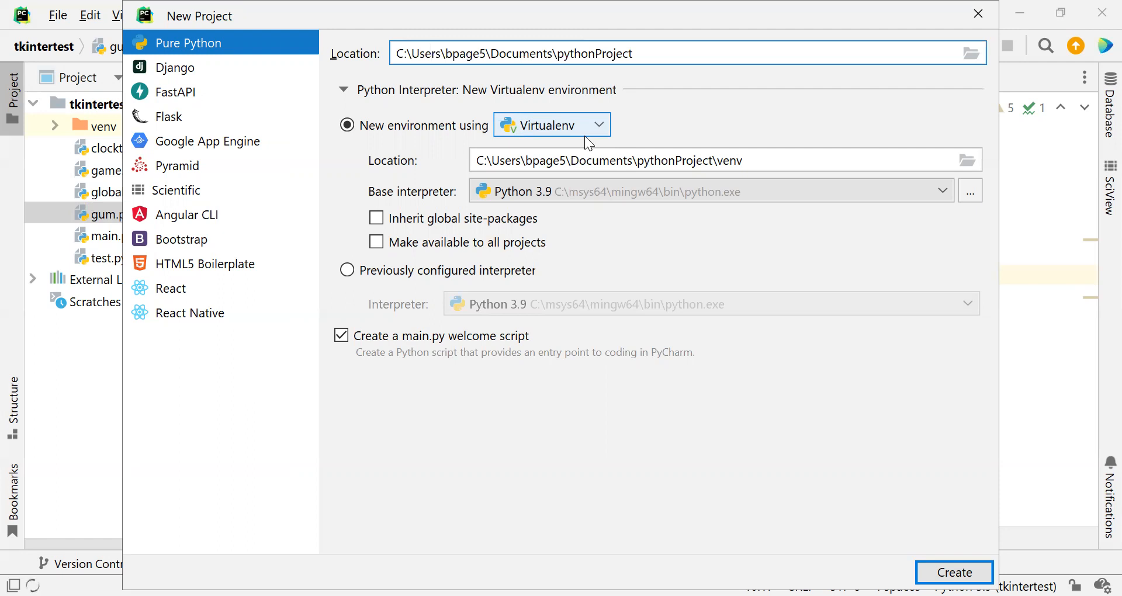
left_click(661, 51)
double_click(613, 53)
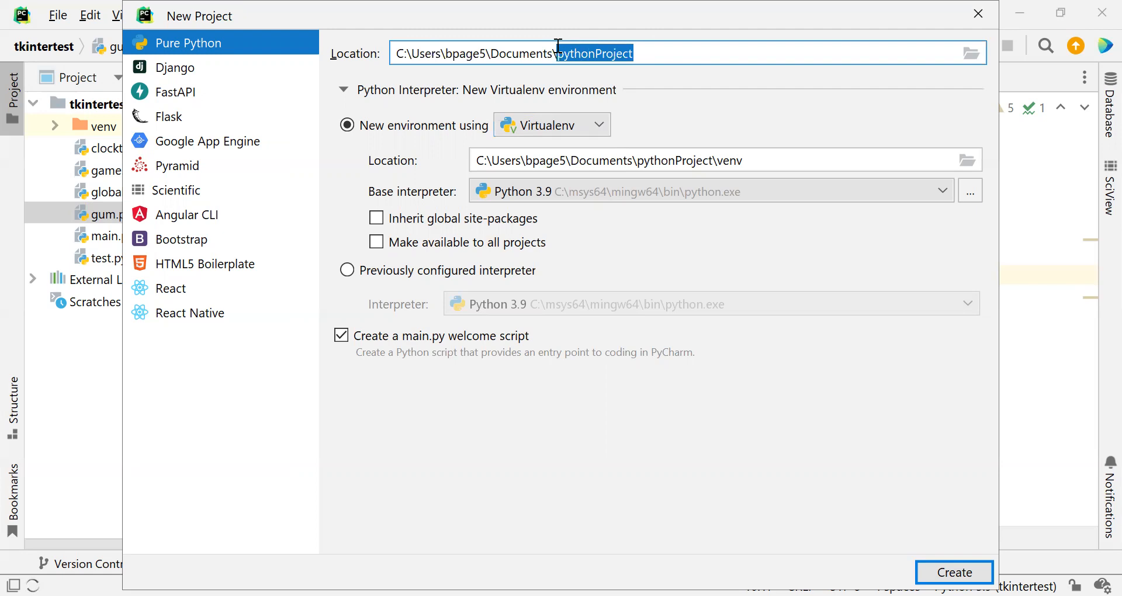
type("testProject")
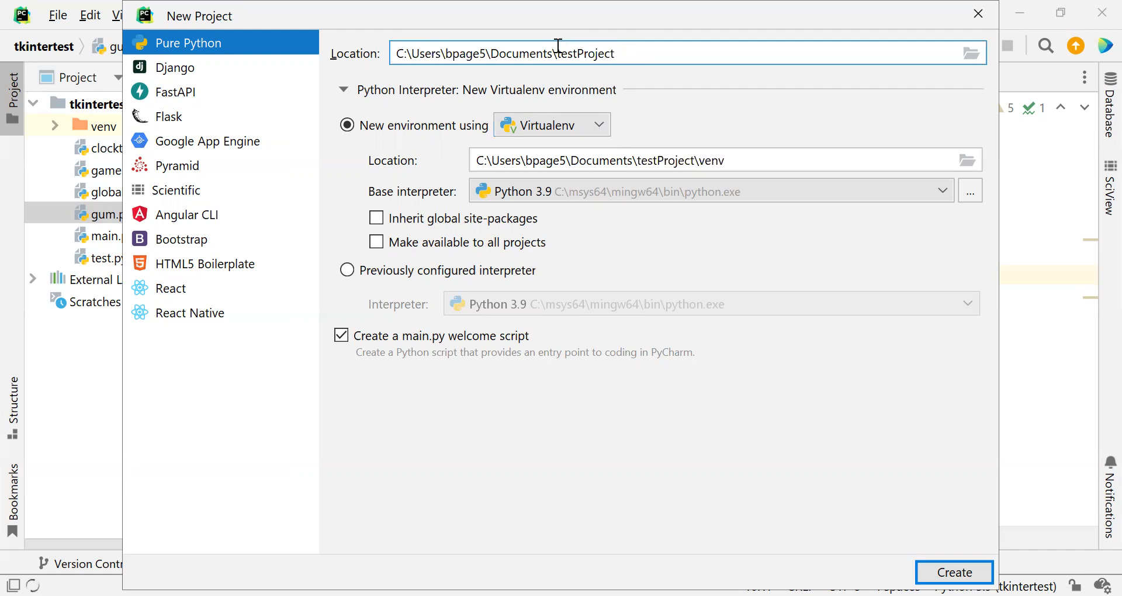
- Choose the Python310 python.exe as base interpreter and create the project in this window
left_click(577, 204)
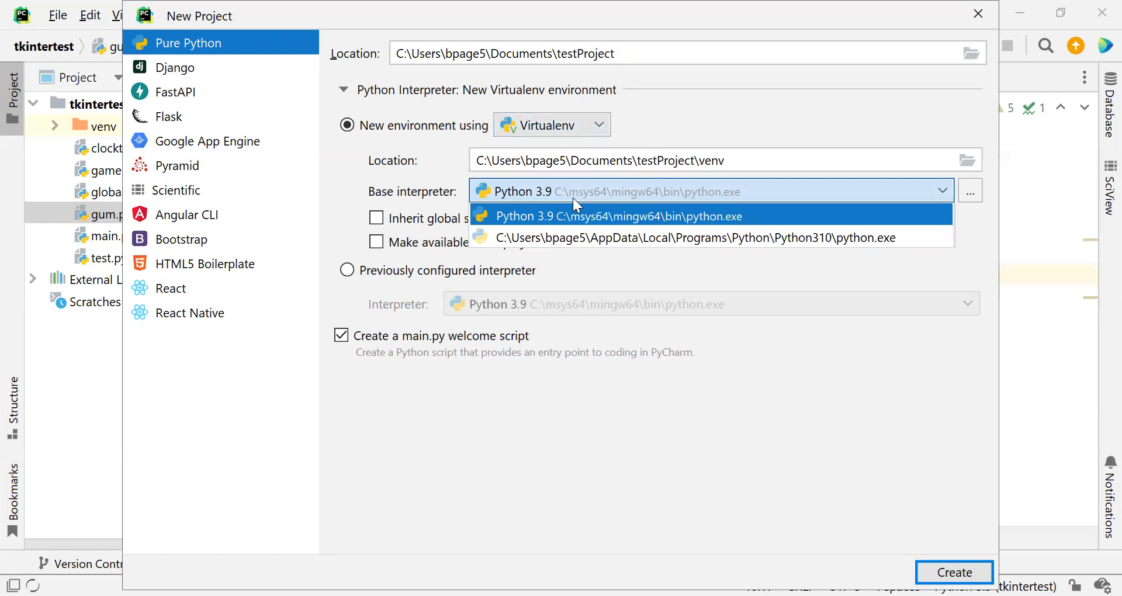
left_click(615, 239)
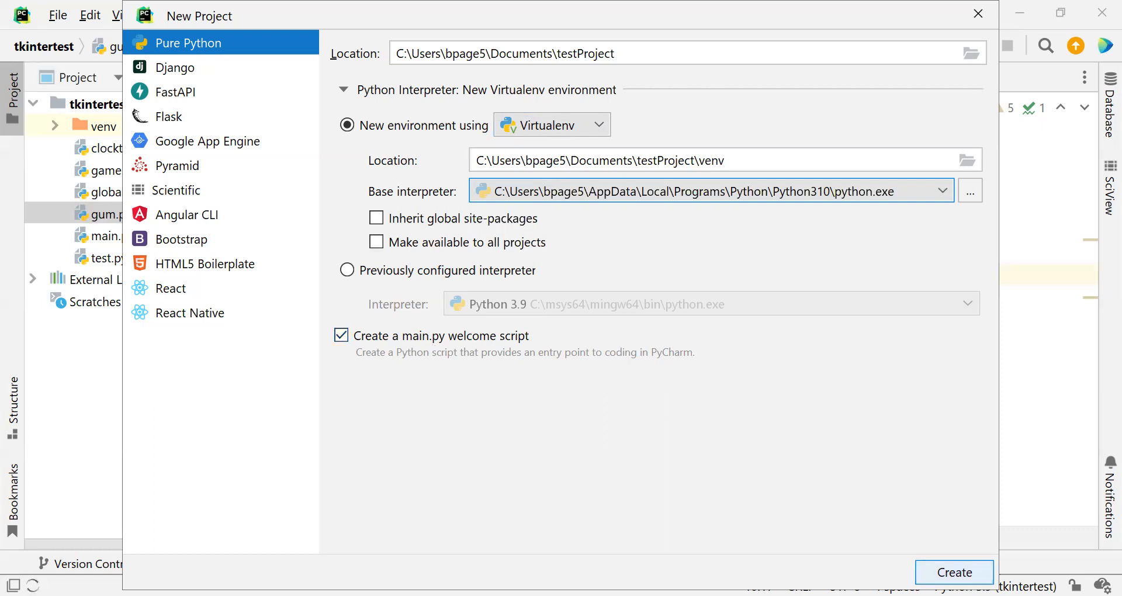
left_click(955, 573)
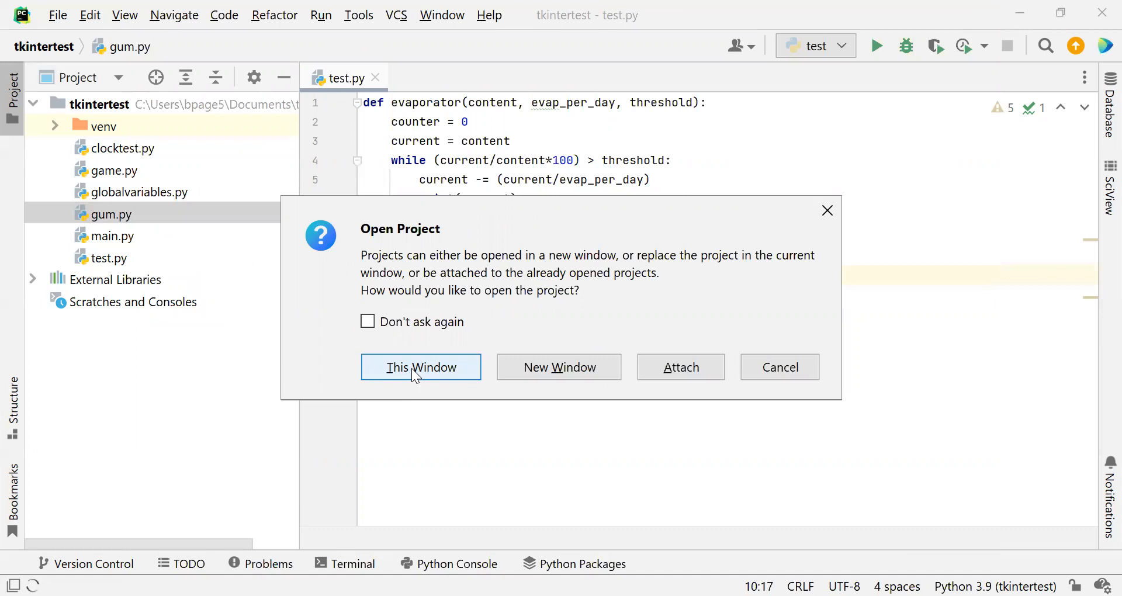
left_click(412, 369)
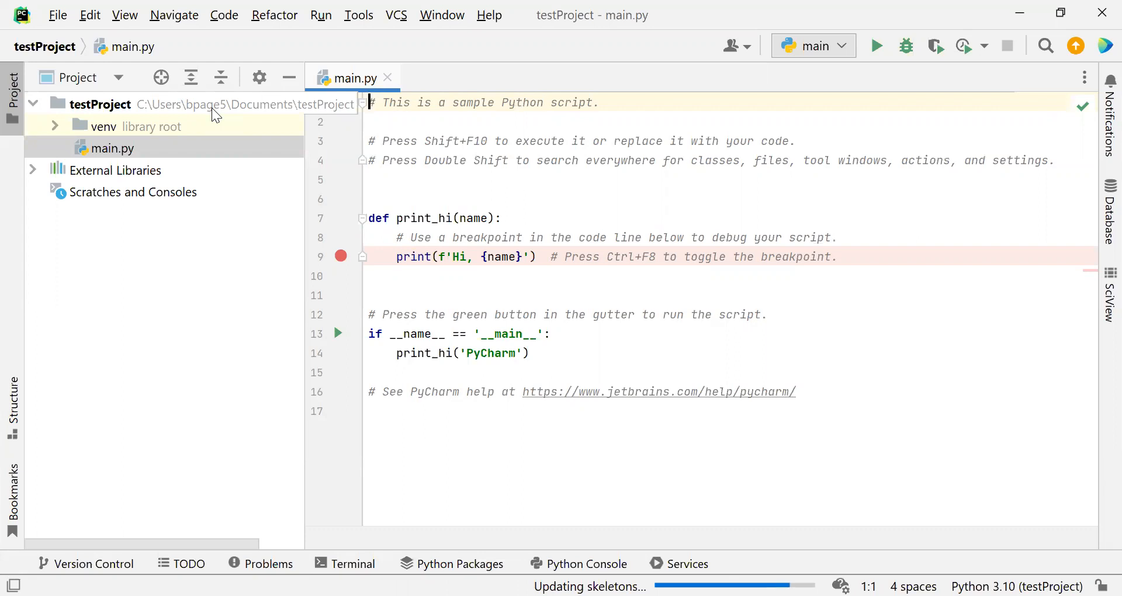
- Examine the file commands for main.py, including the choices for opening it in Explorer, and dismiss them
left_click(131, 161)
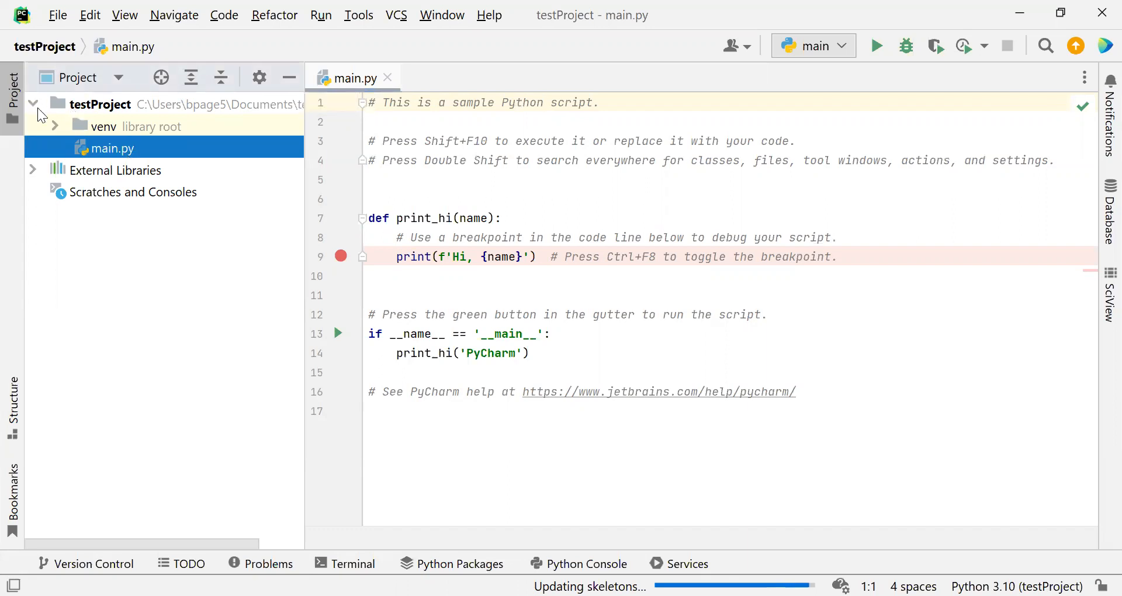
right_click(94, 150)
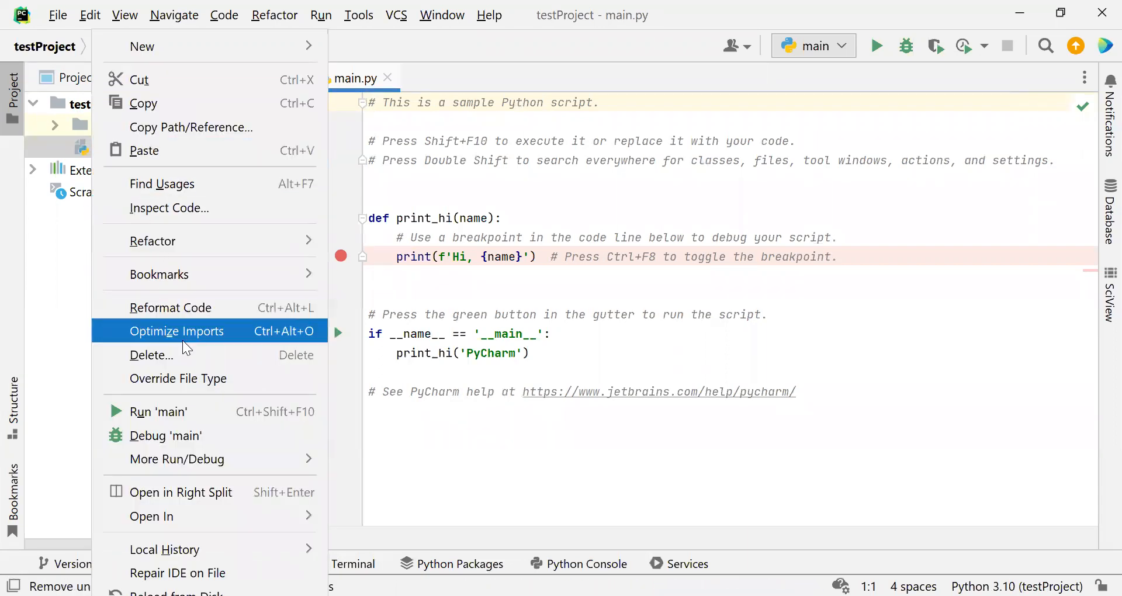
scroll(182, 341, "down", 2)
scroll(182, 340, "down", 1)
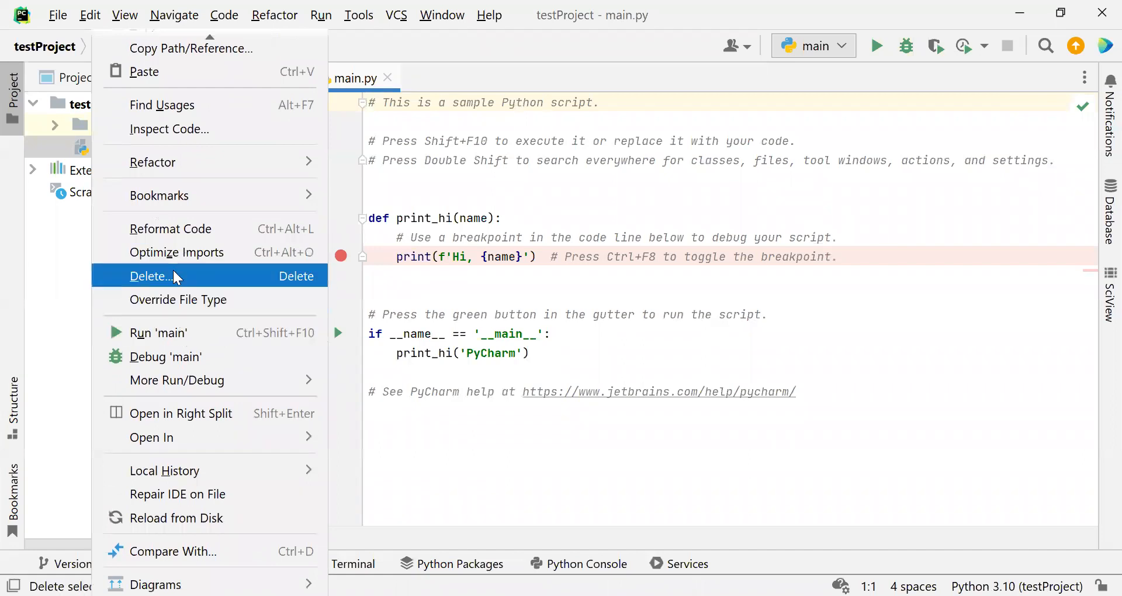
mouse_move(211, 438)
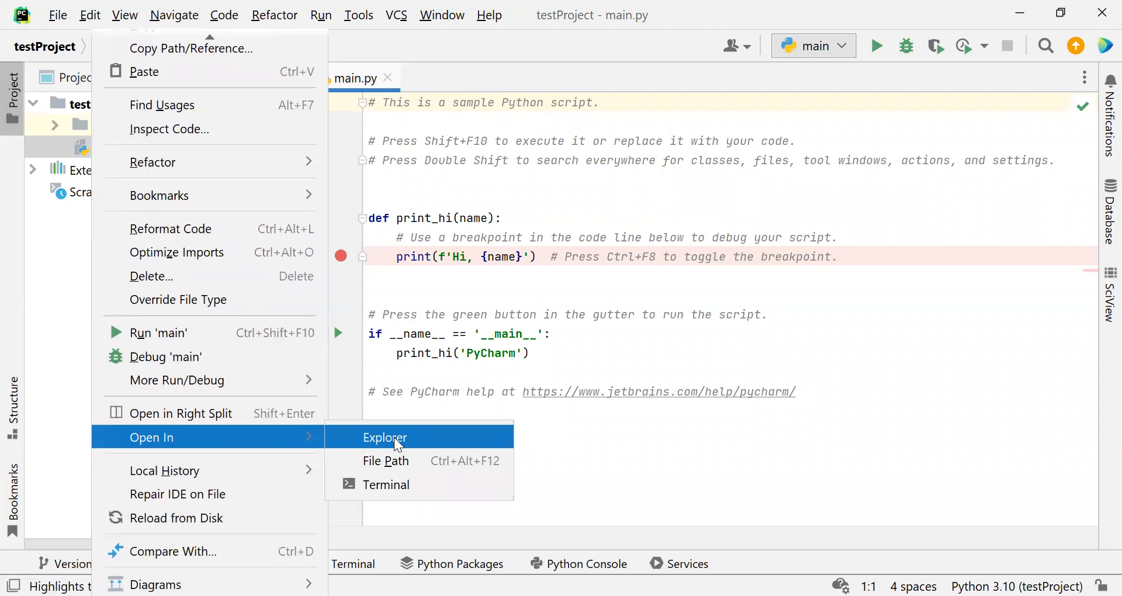
left_click(505, 286)
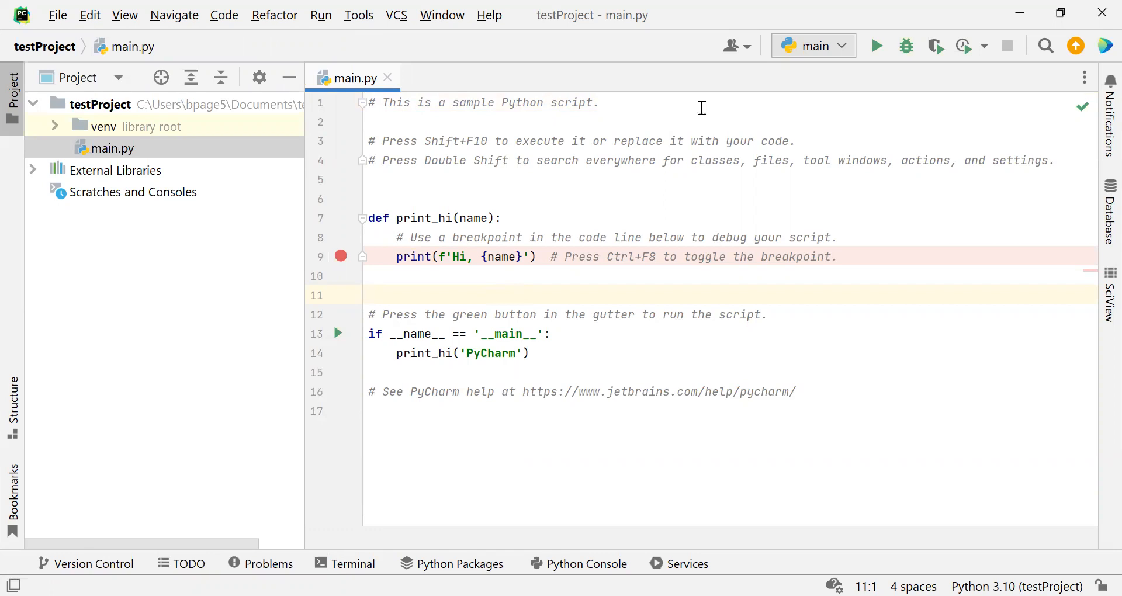
- Run main.py and check the editor's alternative command for running 'main'
left_click(878, 46)
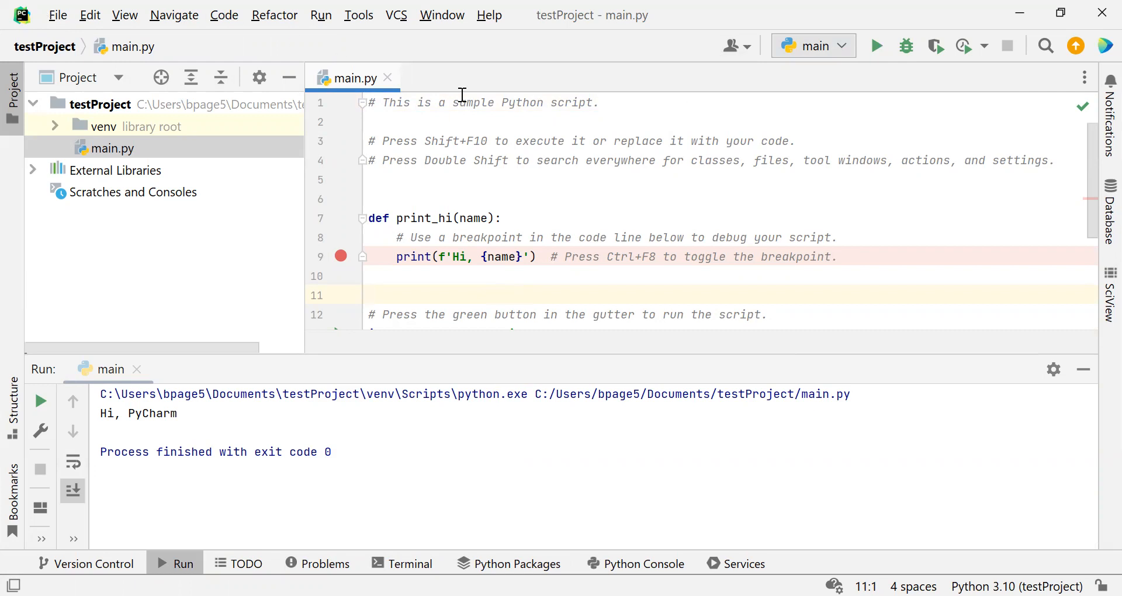
right_click(509, 120)
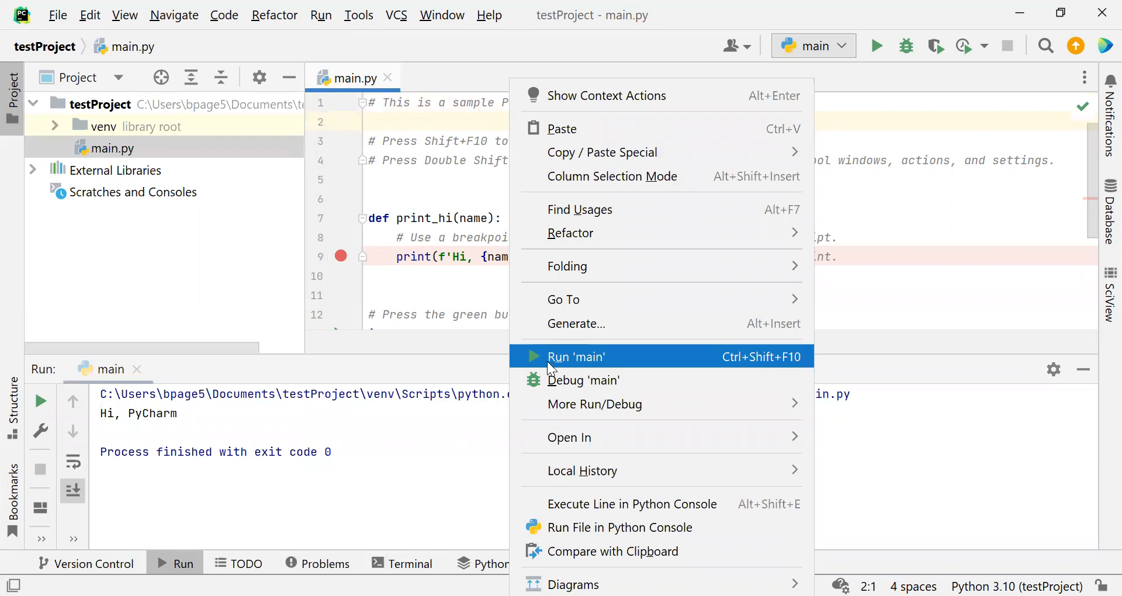
left_click(62, 13)
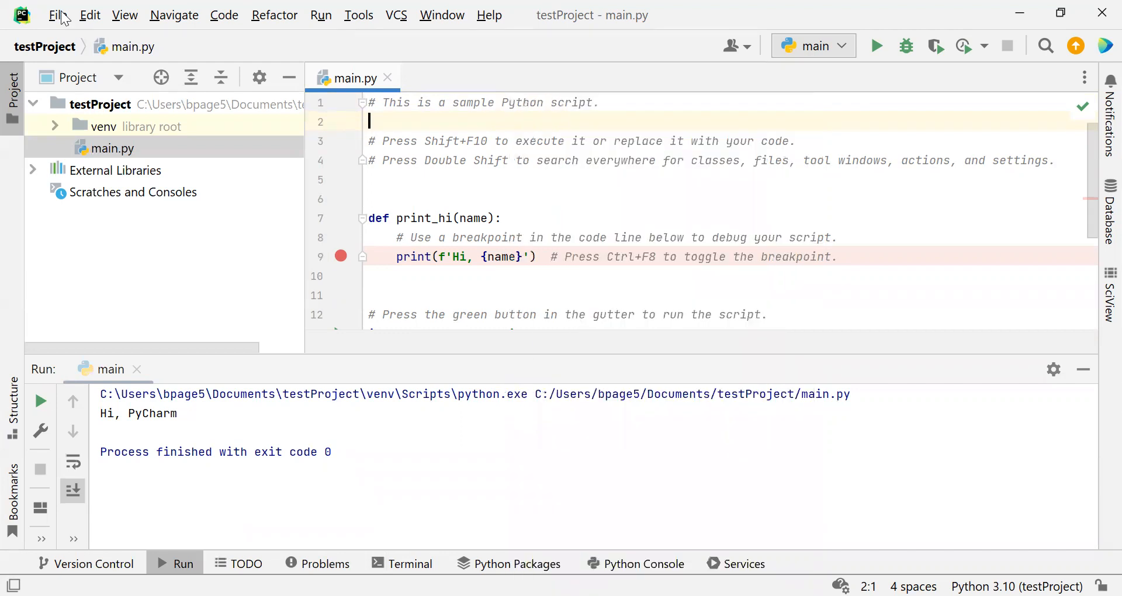
- Create a new Python file named test1 in testProject
left_click(63, 16)
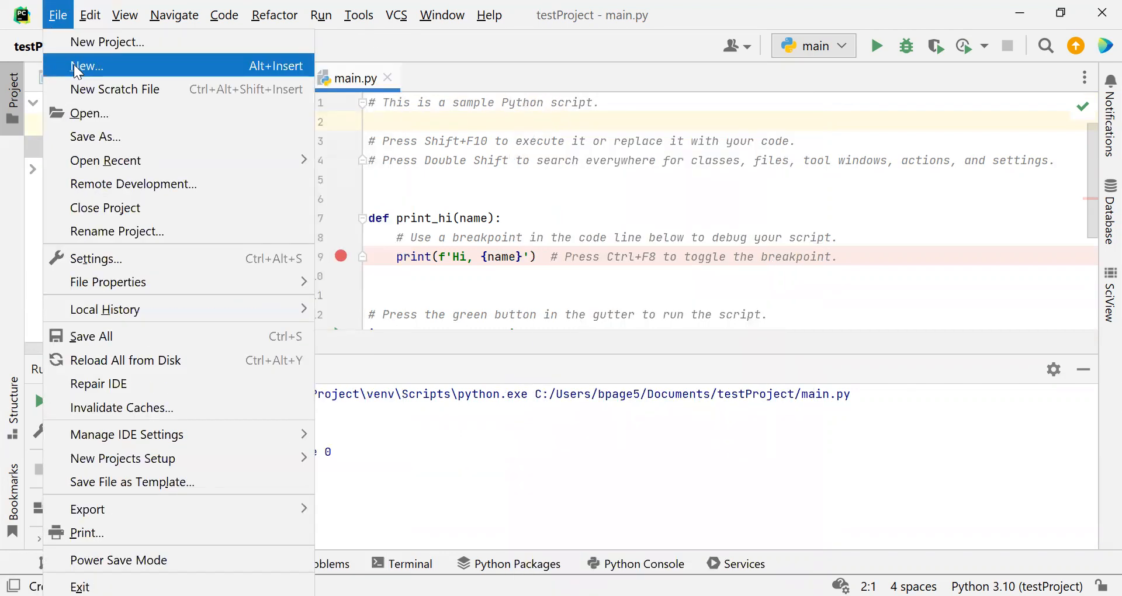
key("Escape")
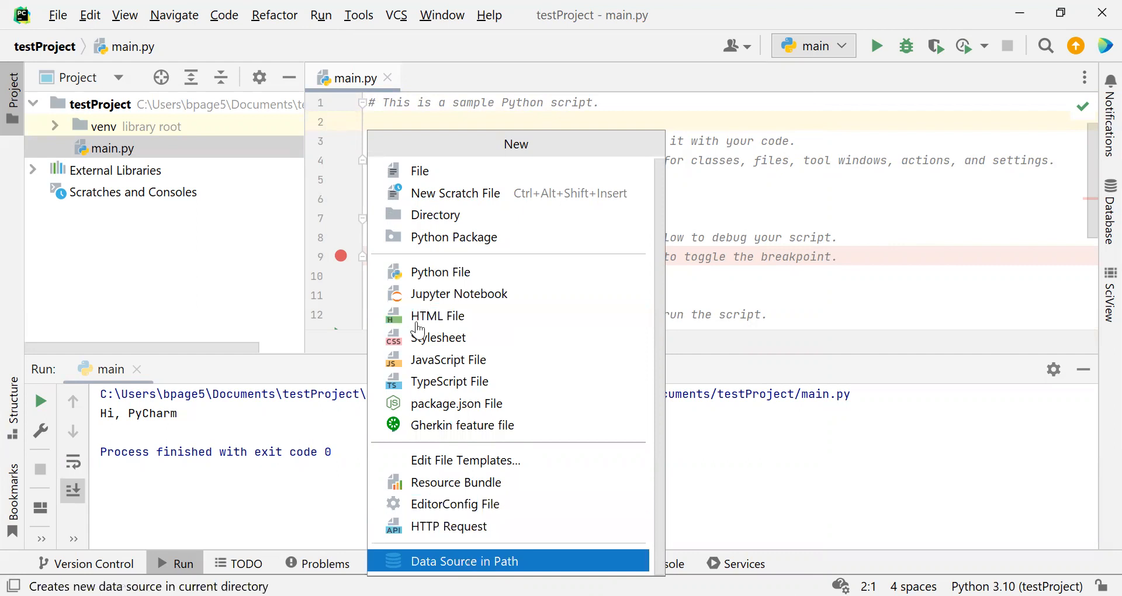
left_click(421, 271)
type("test1")
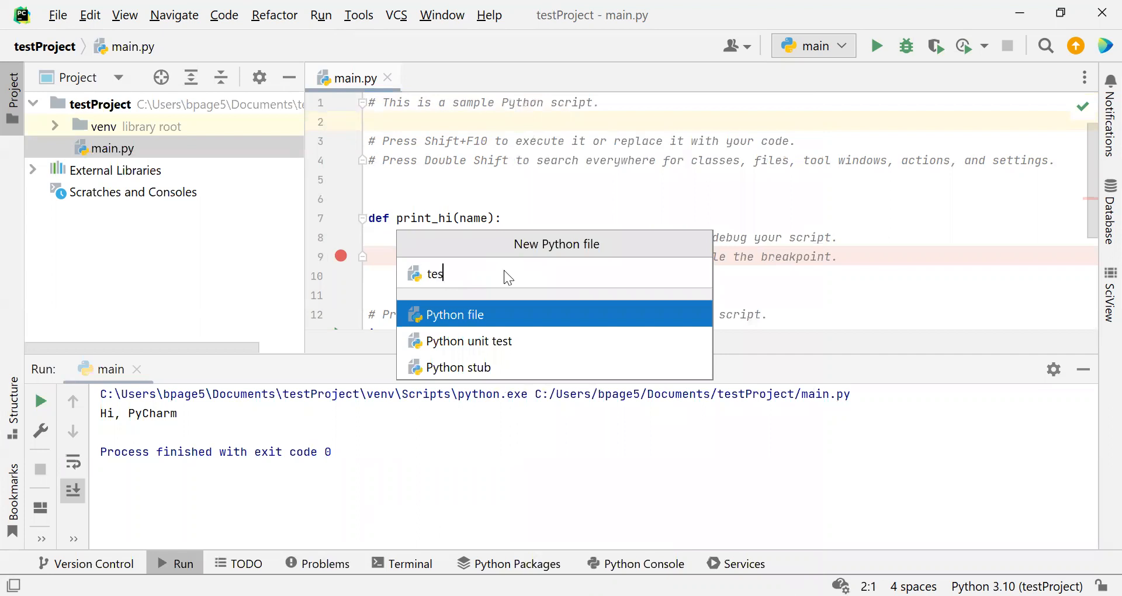
key("Return")
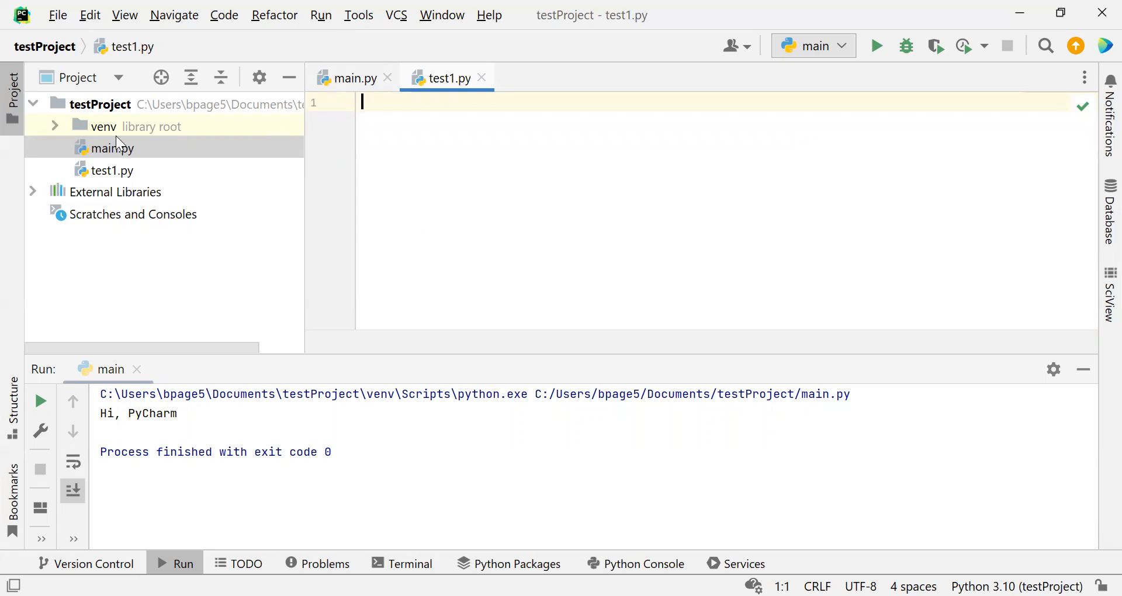
- Write three lines in test1.py: print("Hello World!"), a = 1+2, and print(a)
left_click(122, 172)
left_click(452, 131)
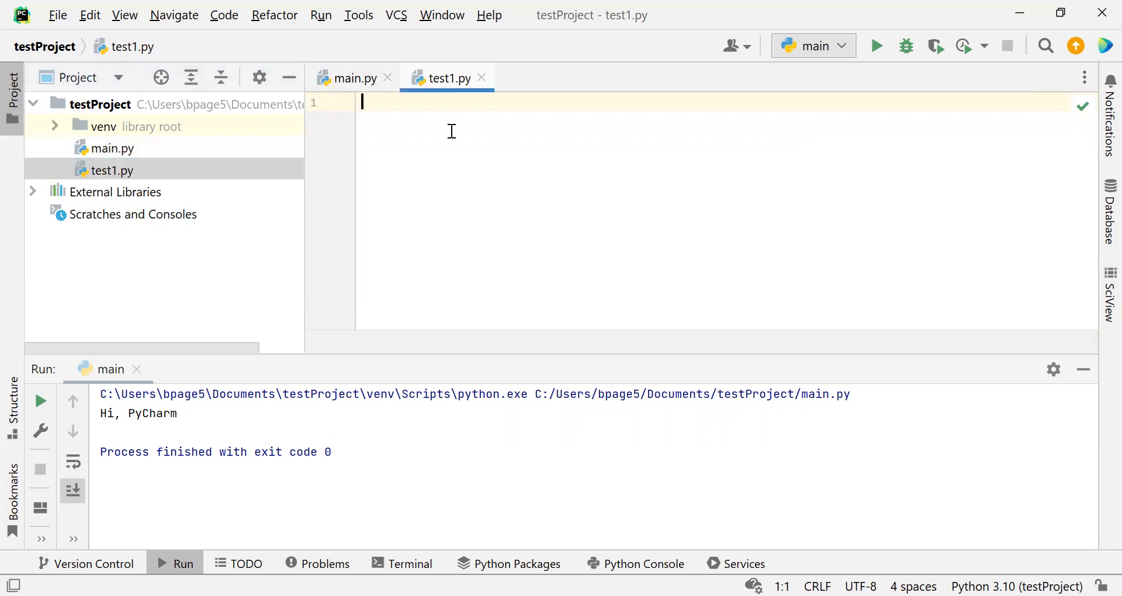
type("pri")
type("nt(\"Hello Wor")
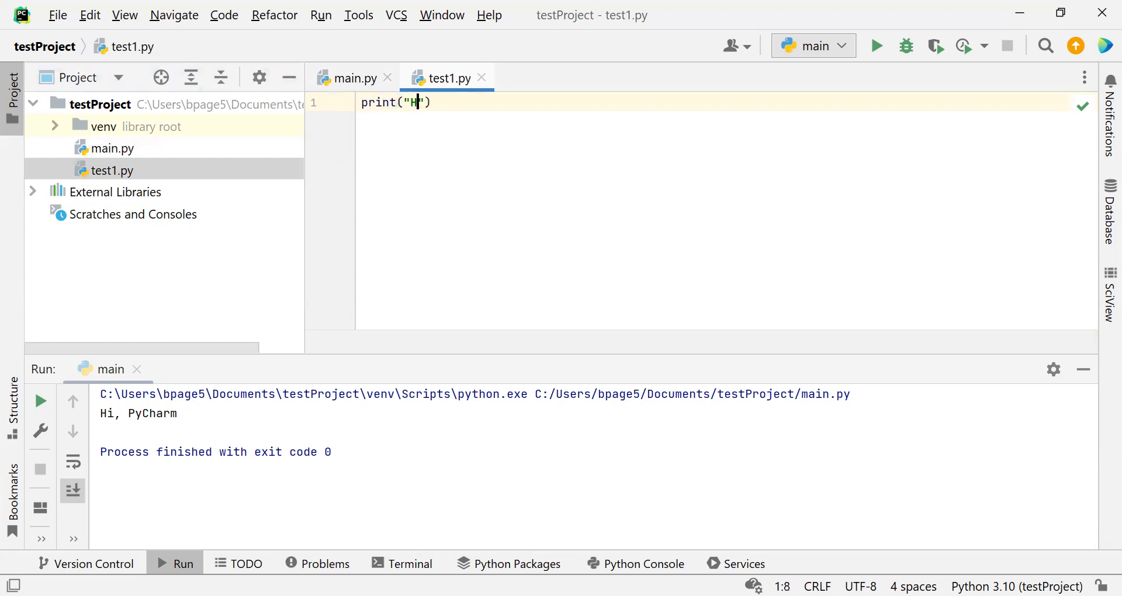
type("ld!\")")
key("Return")
type("a = 1+2")
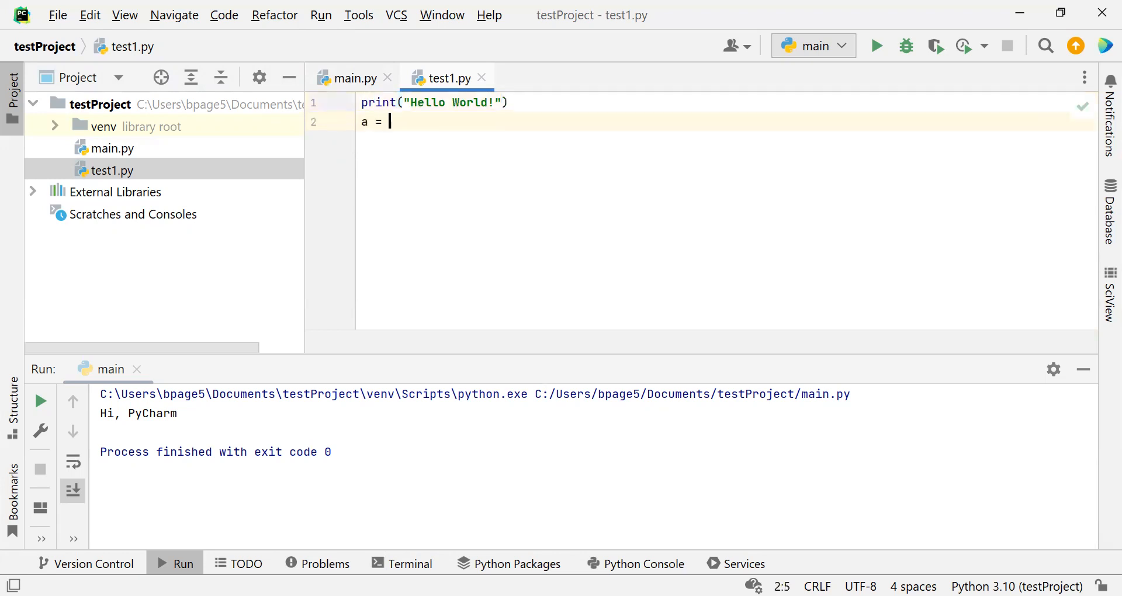
key("Return")
type("pr")
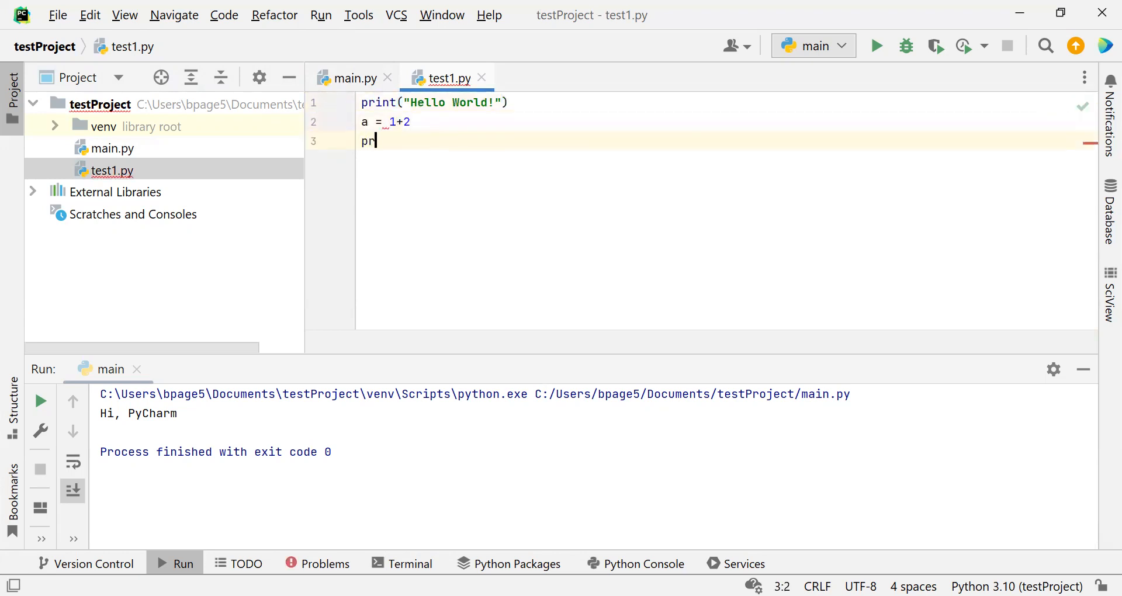
type("int(a)")
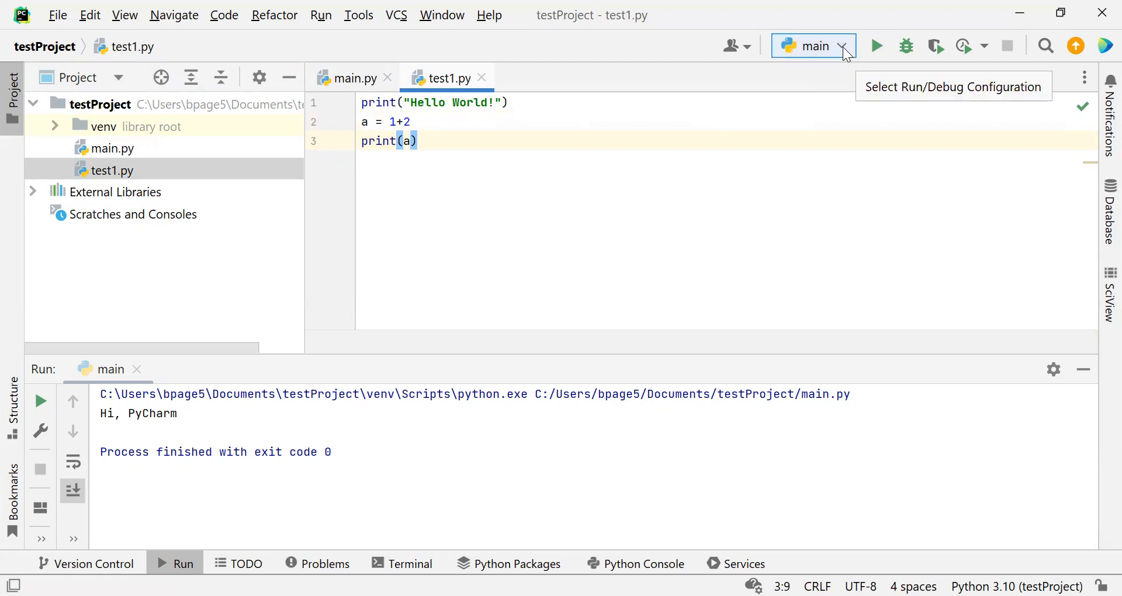
- Run test1.py instead of the main configuration, using the editor's Run 'test1' command
left_click(870, 49)
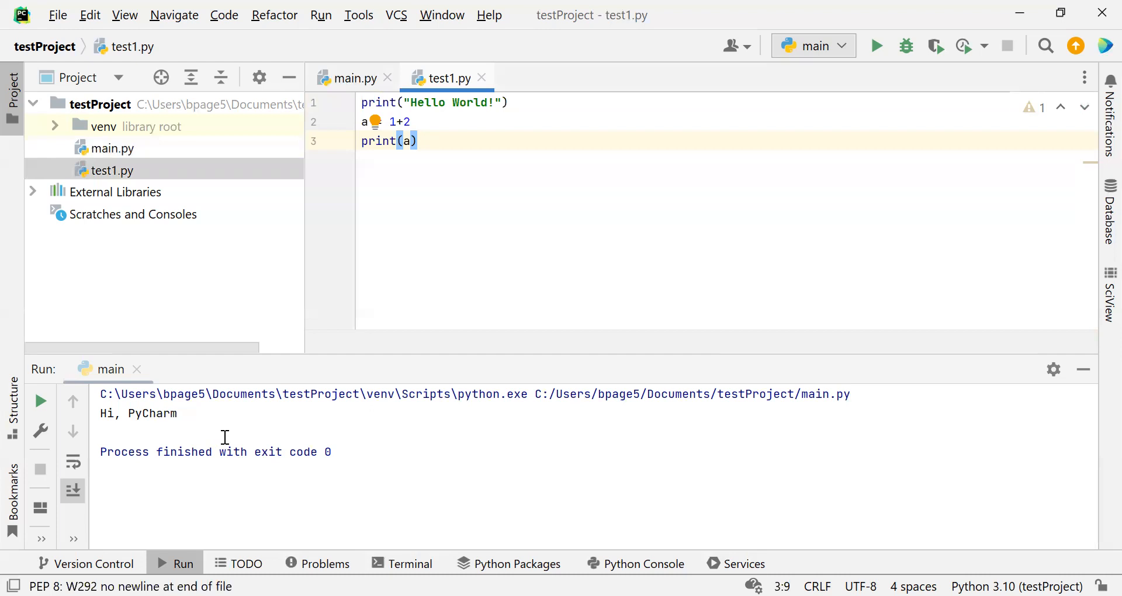
right_click(462, 160)
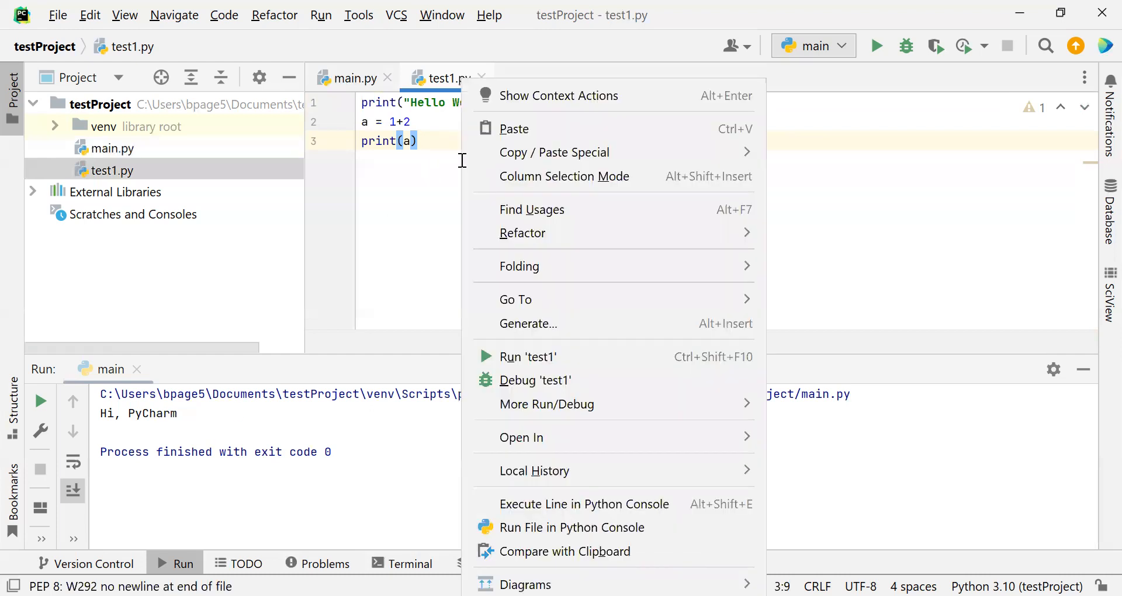
left_click(525, 358)
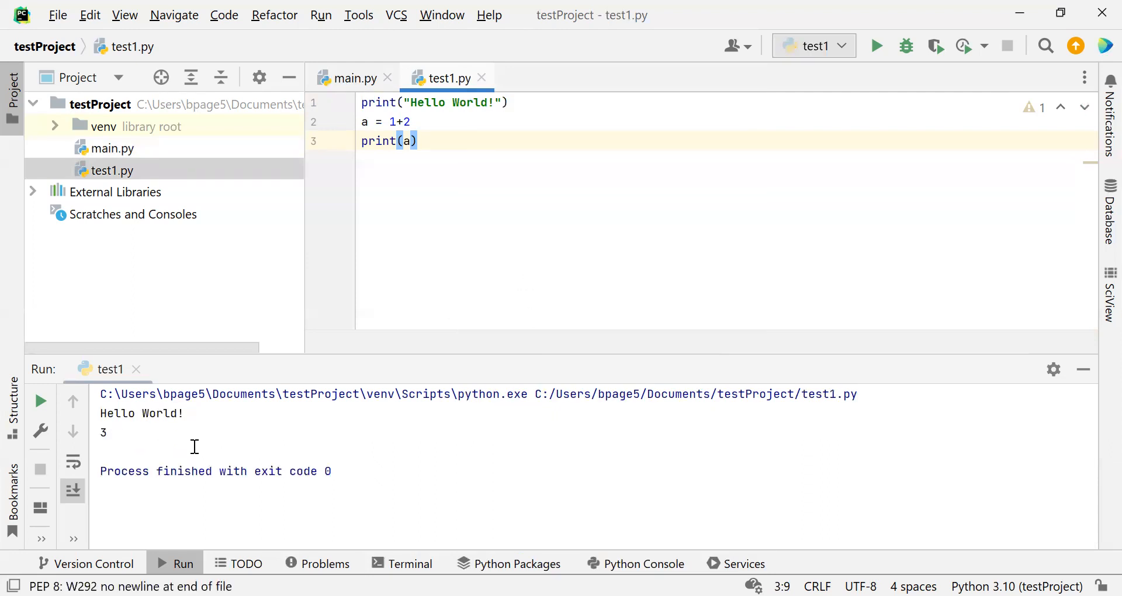
- Examine the version control commands and the dialogs for creating and opening projects, closing both dialogs without changes
left_click(394, 23)
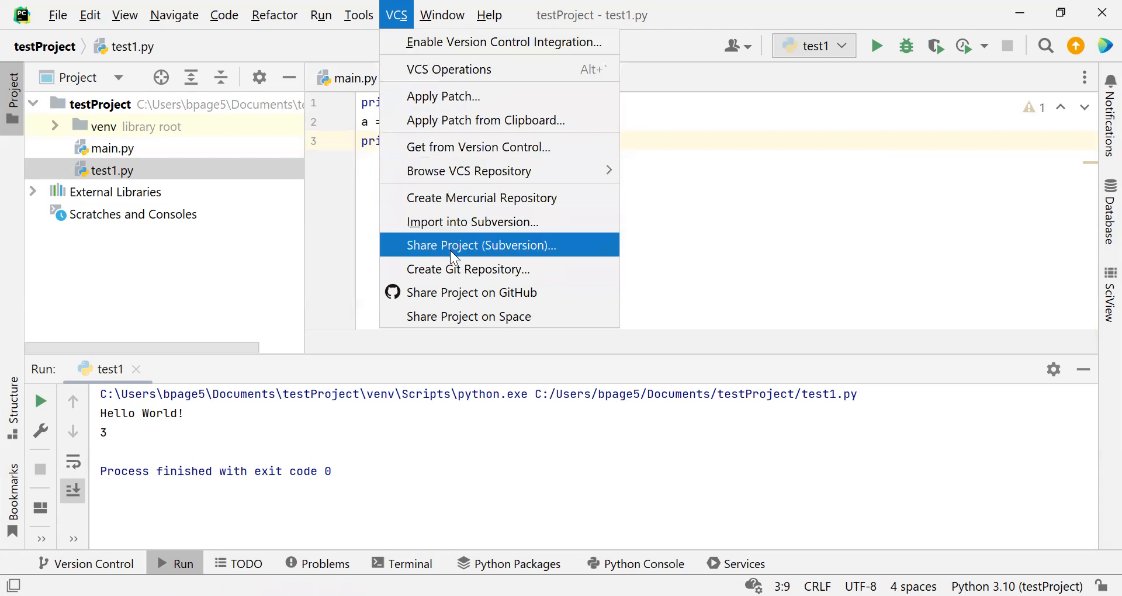
left_click(58, 15)
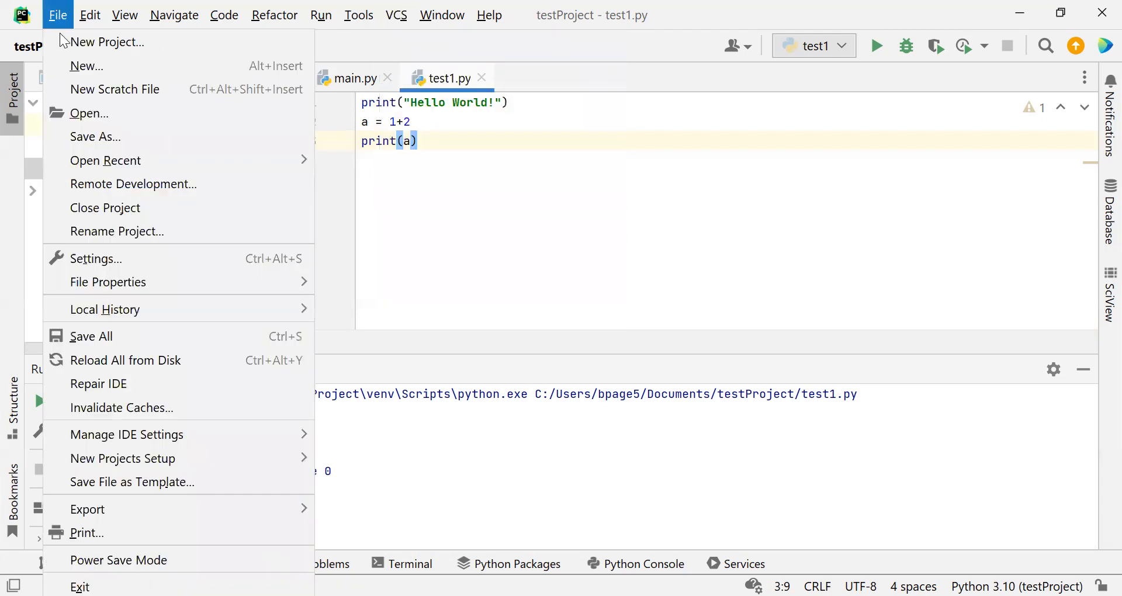
left_click(71, 45)
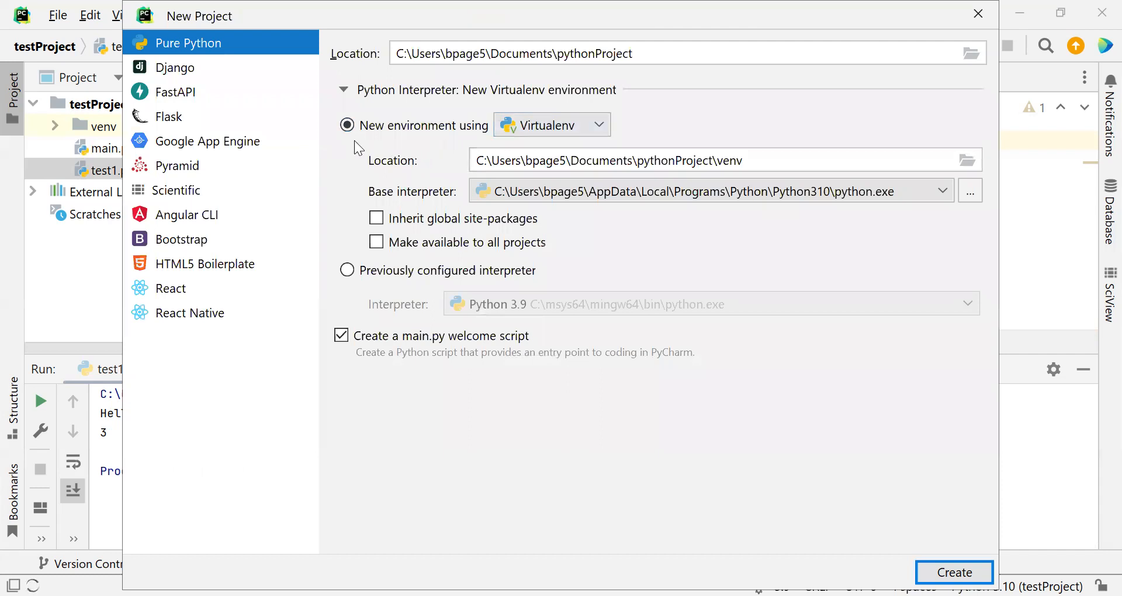
left_click(972, 16)
left_click(58, 15)
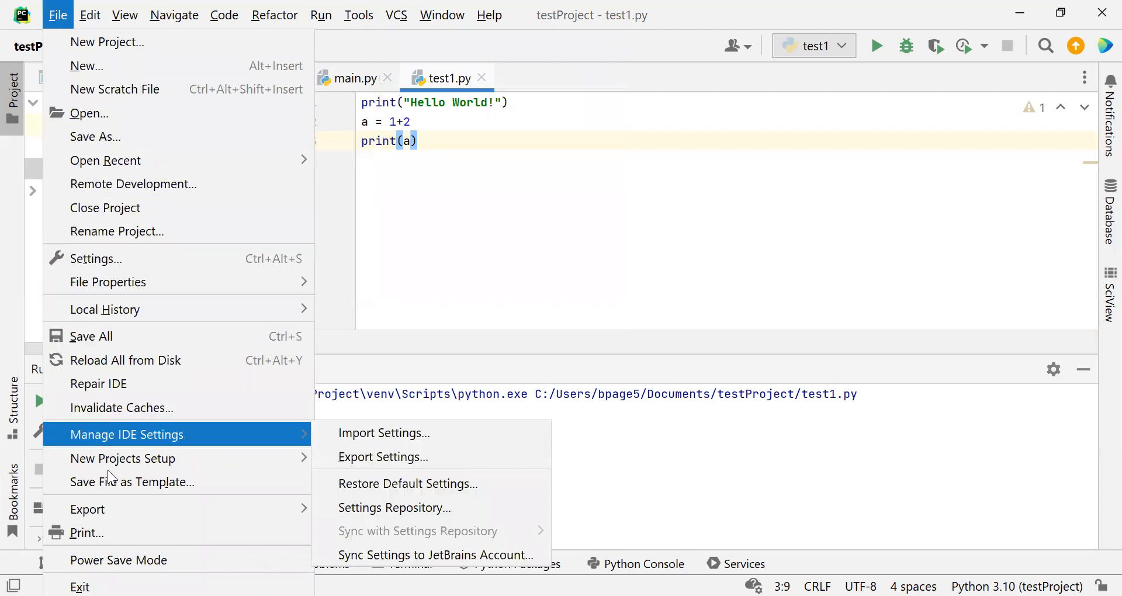
mouse_move(126, 16)
mouse_move(58, 15)
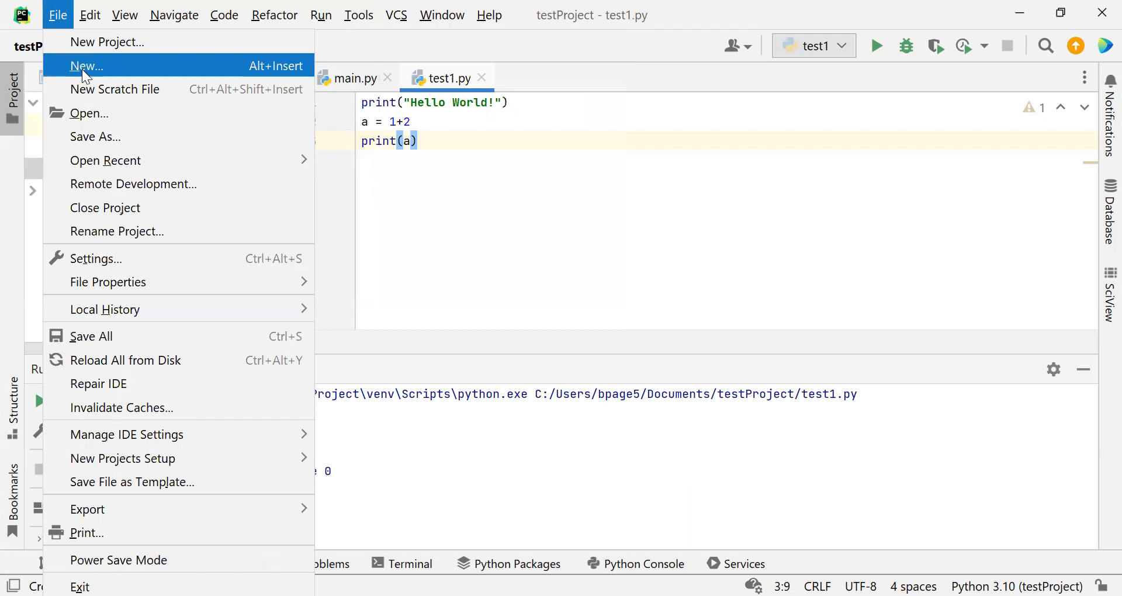
left_click(100, 115)
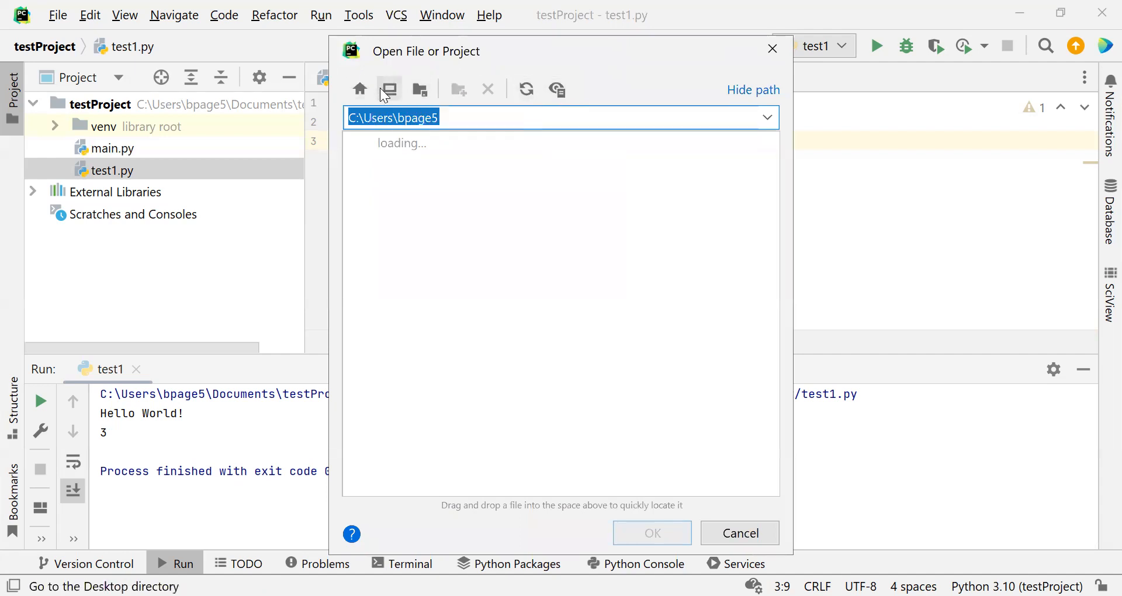
left_click(770, 533)
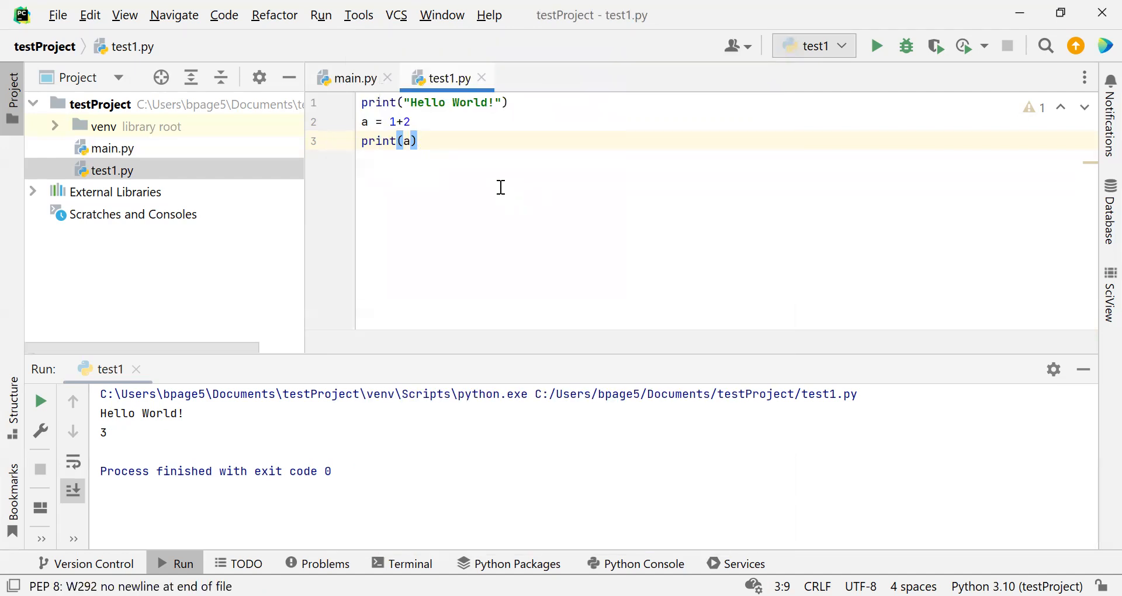
- Examine all options of the Appearance settings, from theme to presentation mode, and cancel the settings
left_click(68, 18)
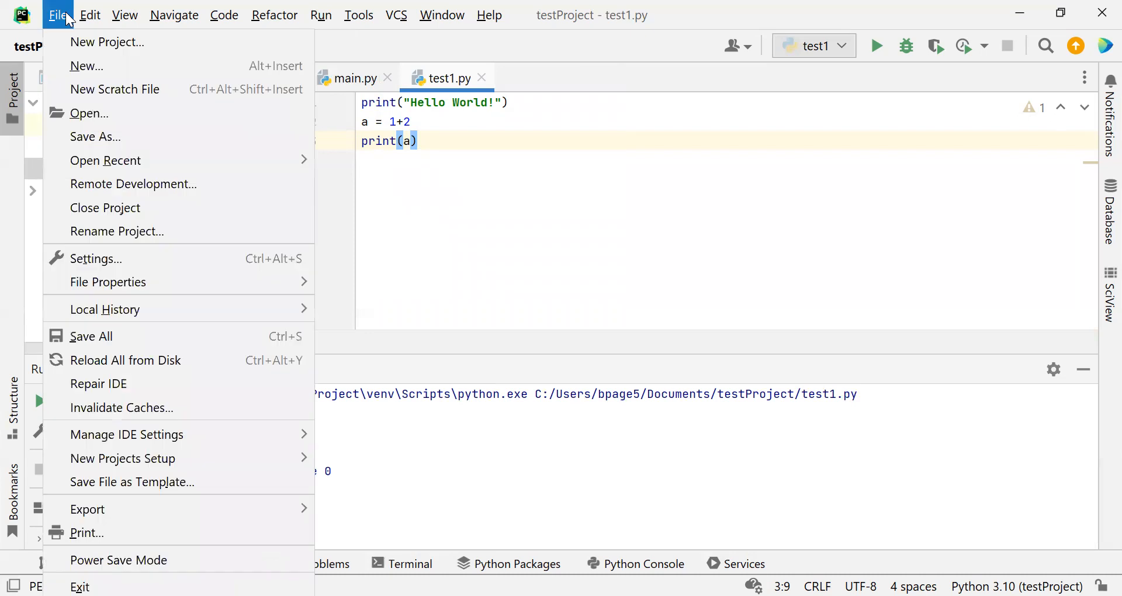
left_click(130, 263)
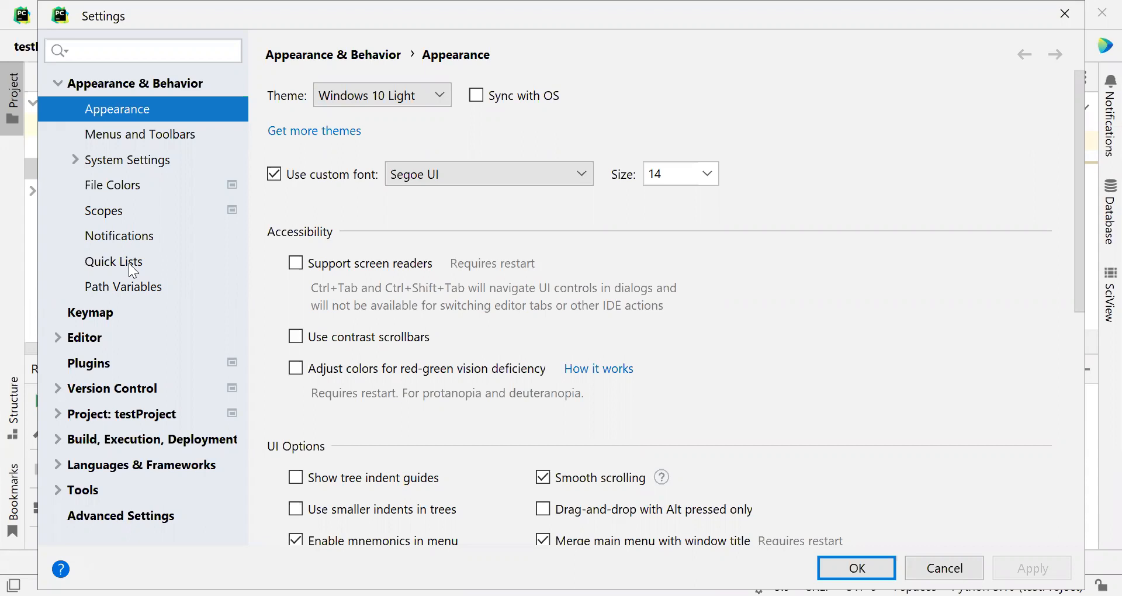
scroll(474, 338, "down", 7)
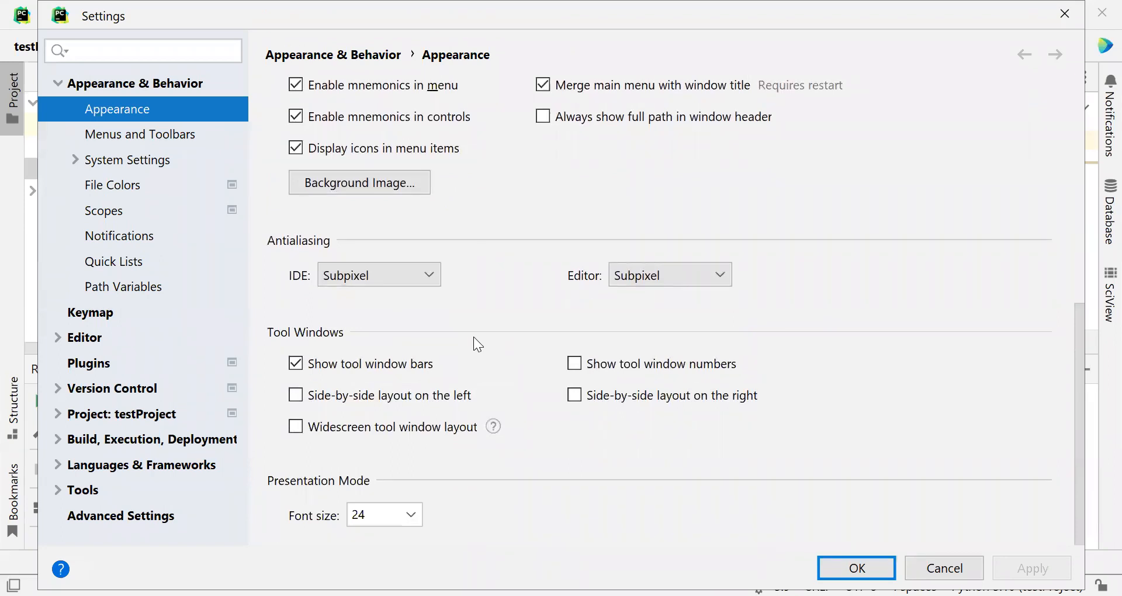
scroll(475, 338, "up", 7)
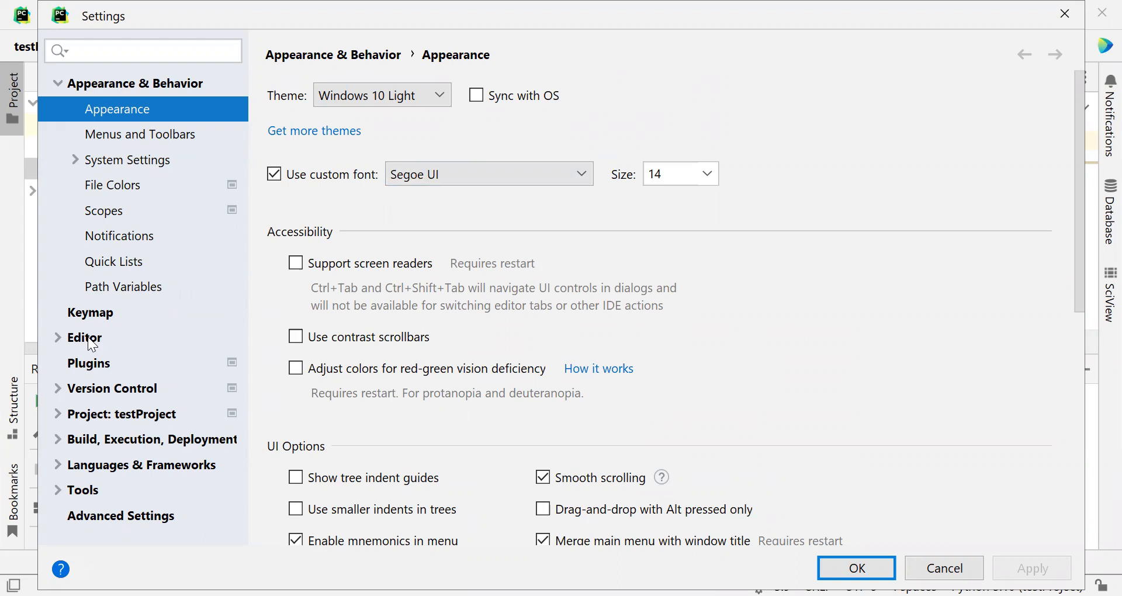
left_click(945, 568)
left_click_drag(429, 122, 411, 141)
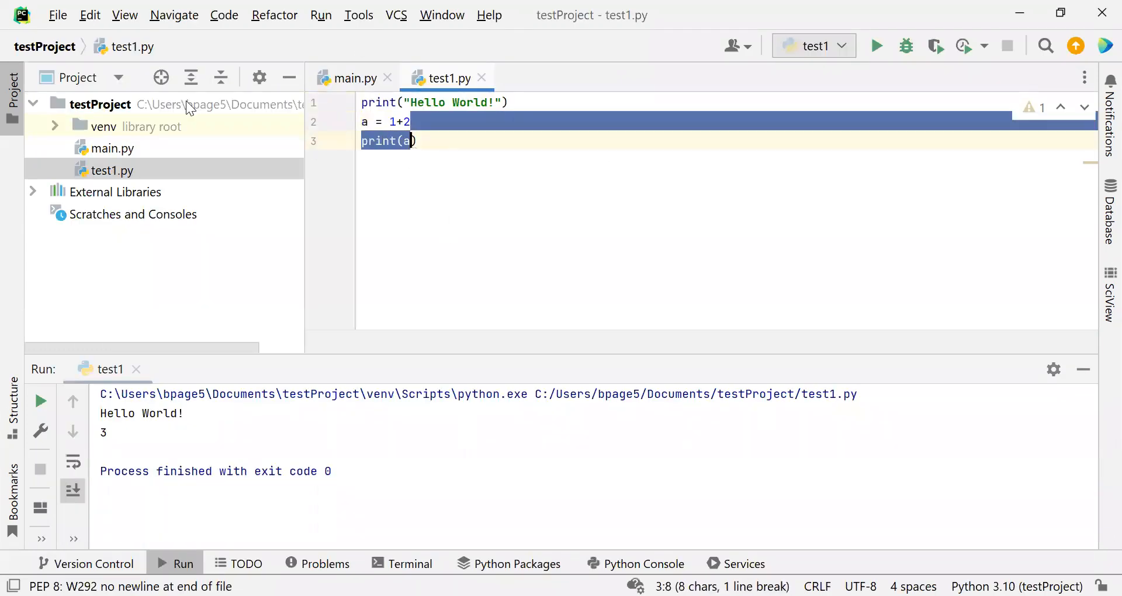
- Check the General page of the Editor settings and open the editor's Font page
left_click(59, 15)
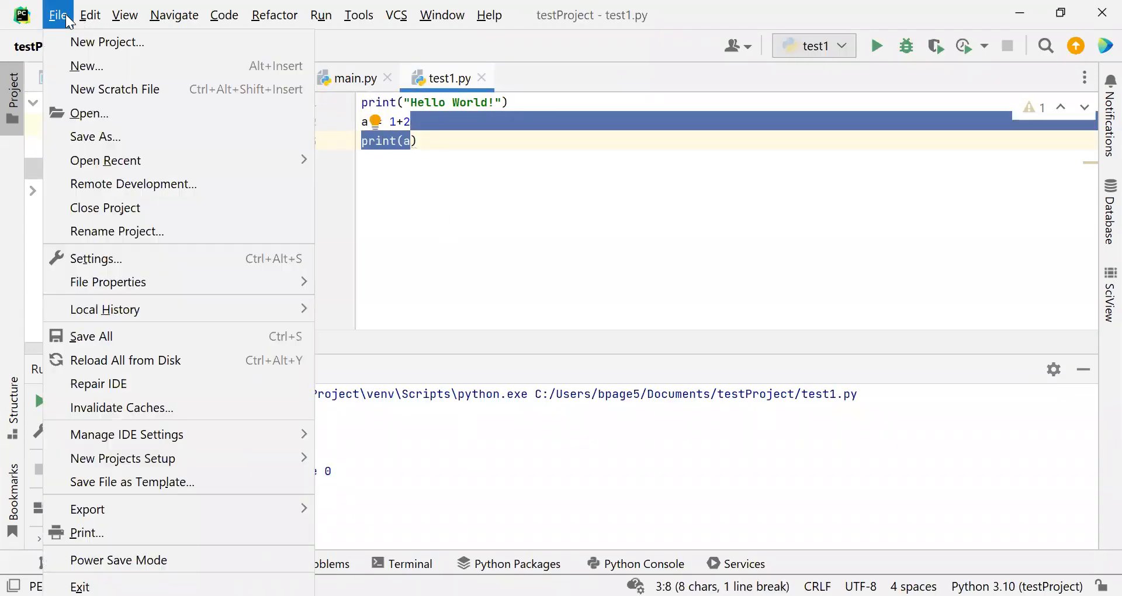
left_click(103, 259)
left_click(75, 341)
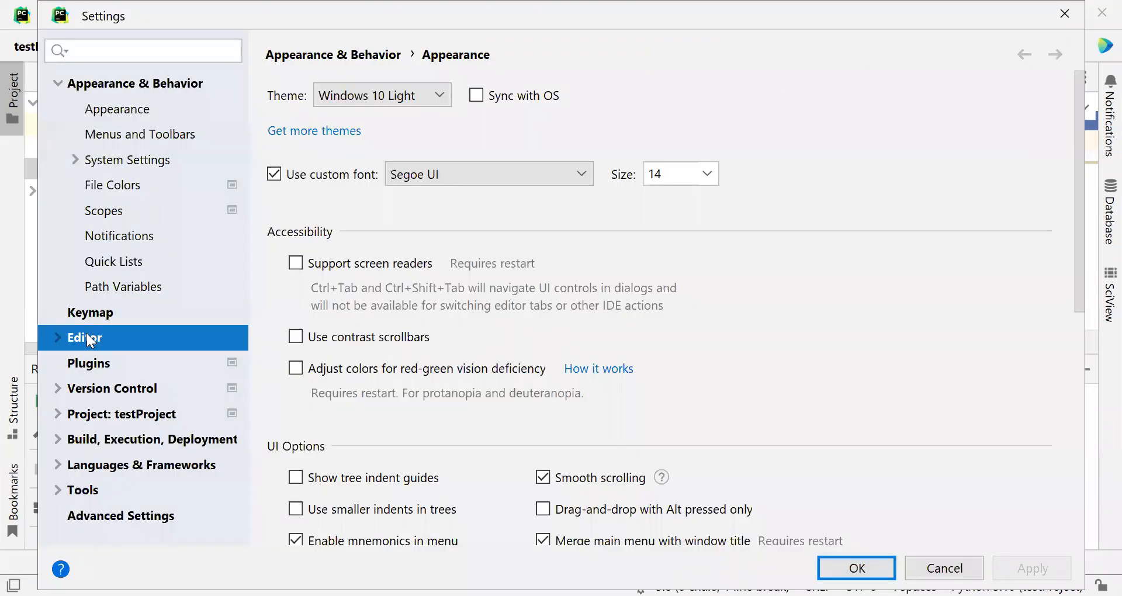
left_click(59, 339)
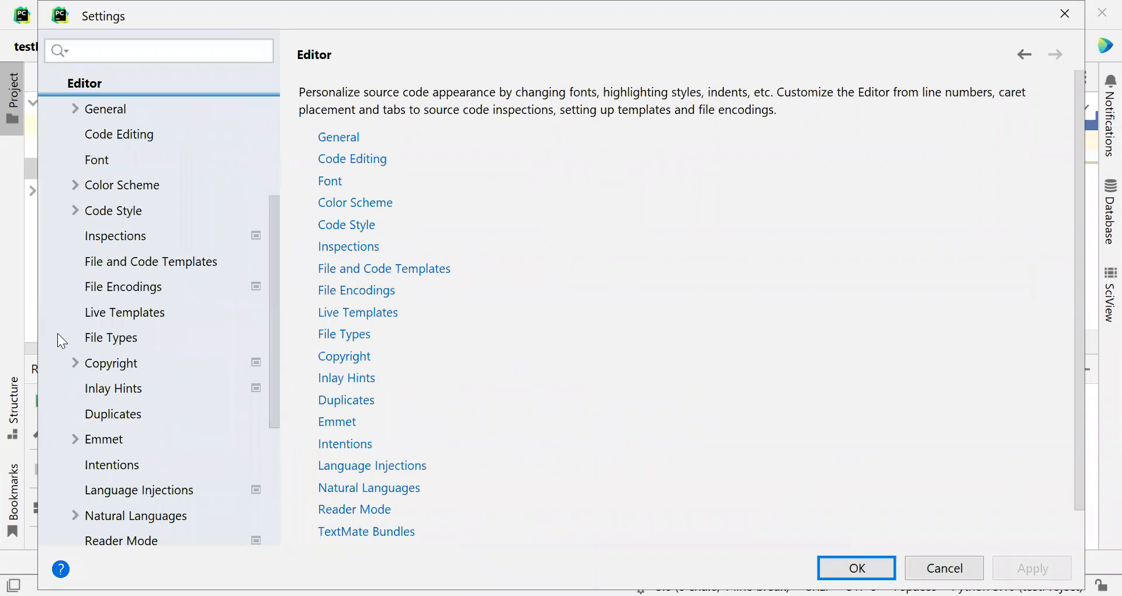
left_click(126, 112)
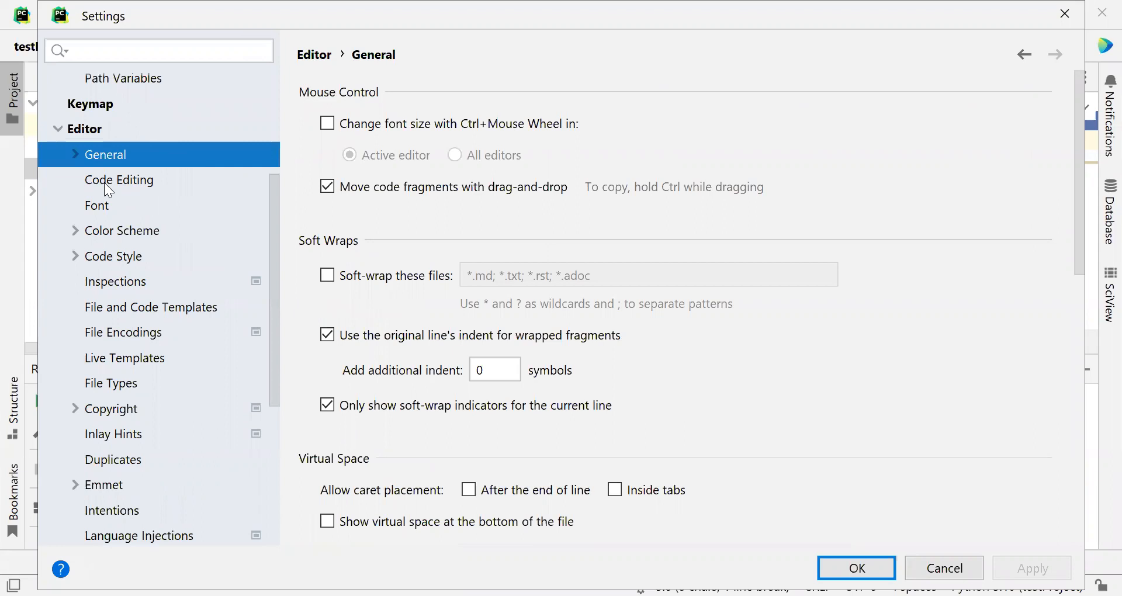
left_click(105, 204)
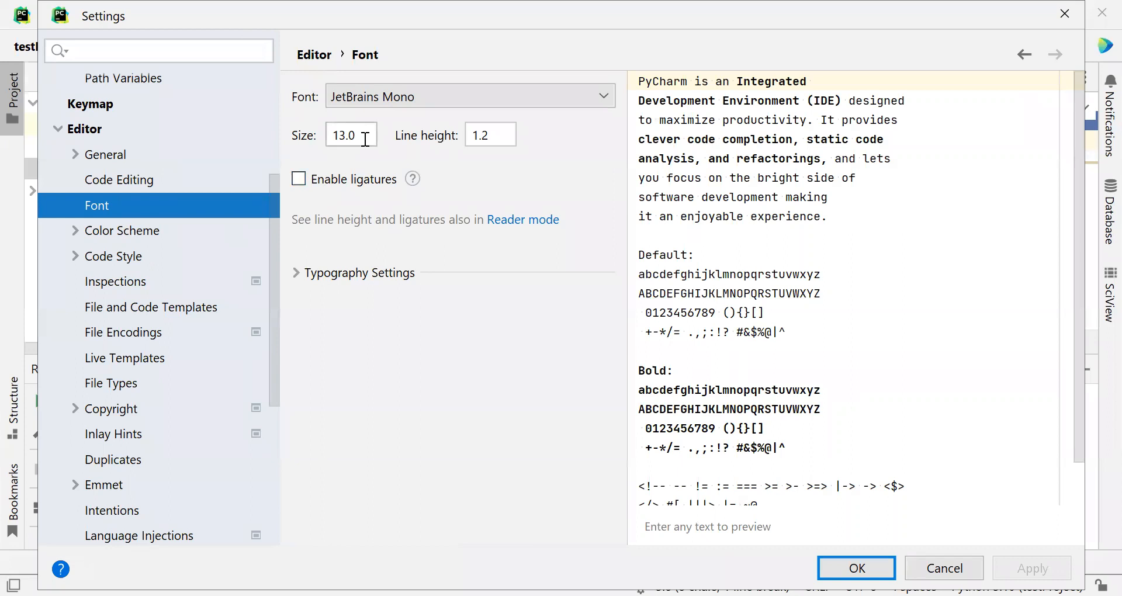
- Try editor line heights of 1.4 and 2.0 in the font preview and set the line height back to 1.2
left_click(509, 136)
key("BackSpace")
type("4")
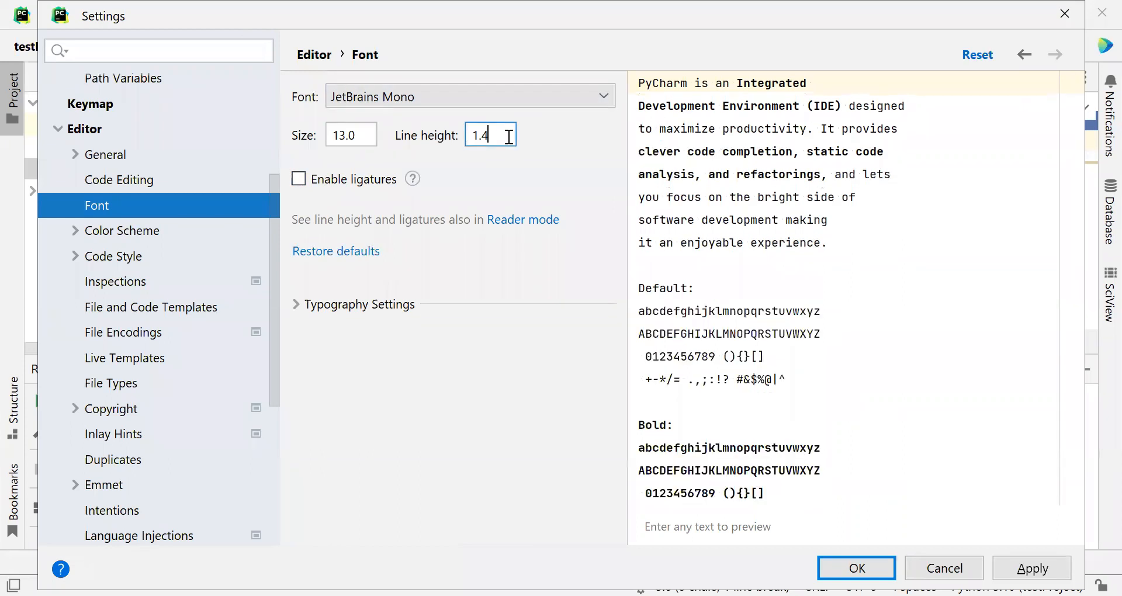
key("BackSpace")
key("BackSpace")
key("BackSpace")
type("2.0")
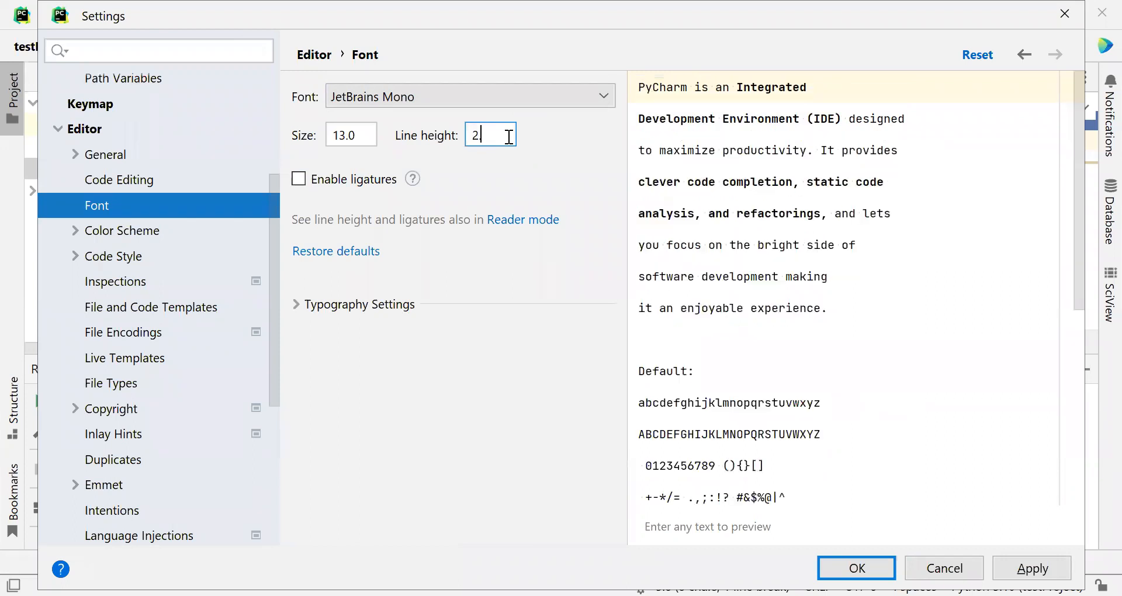
key("BackSpace")
key("BackSpace")
key("BackSpace")
type("1.2")
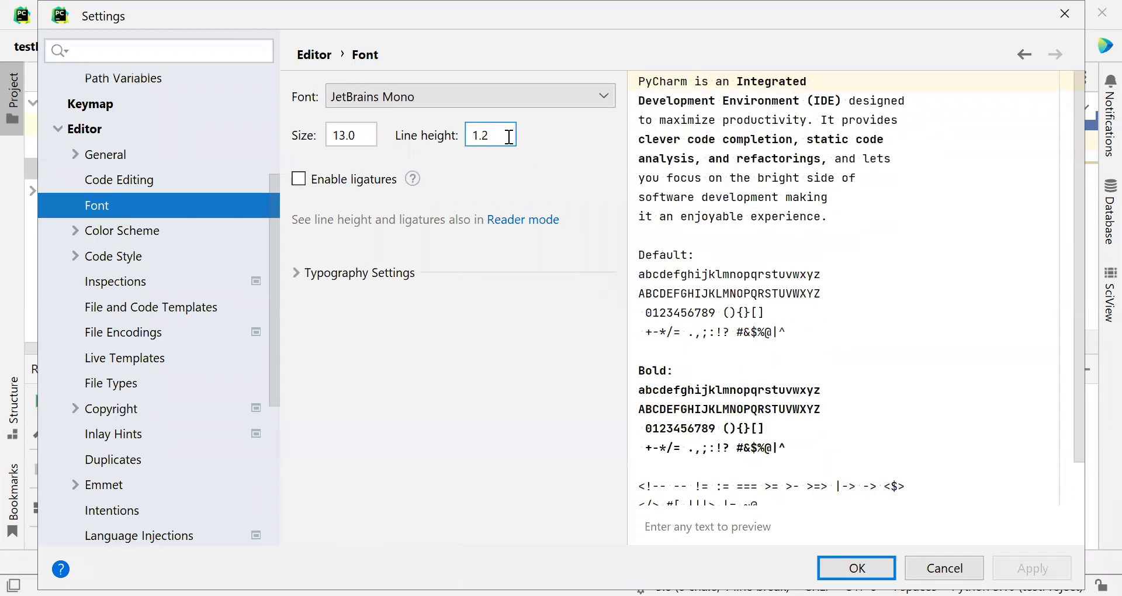
- Browse the available editor fonts and try Comic Sans MS in the font preview
left_click(521, 96)
left_click(520, 96)
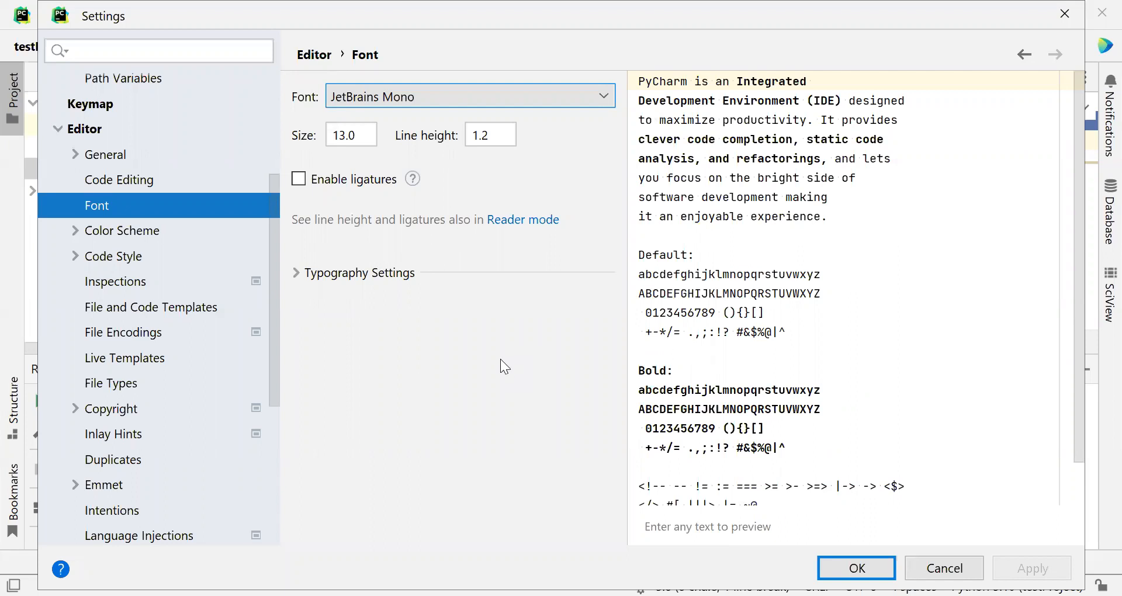
left_click(425, 100)
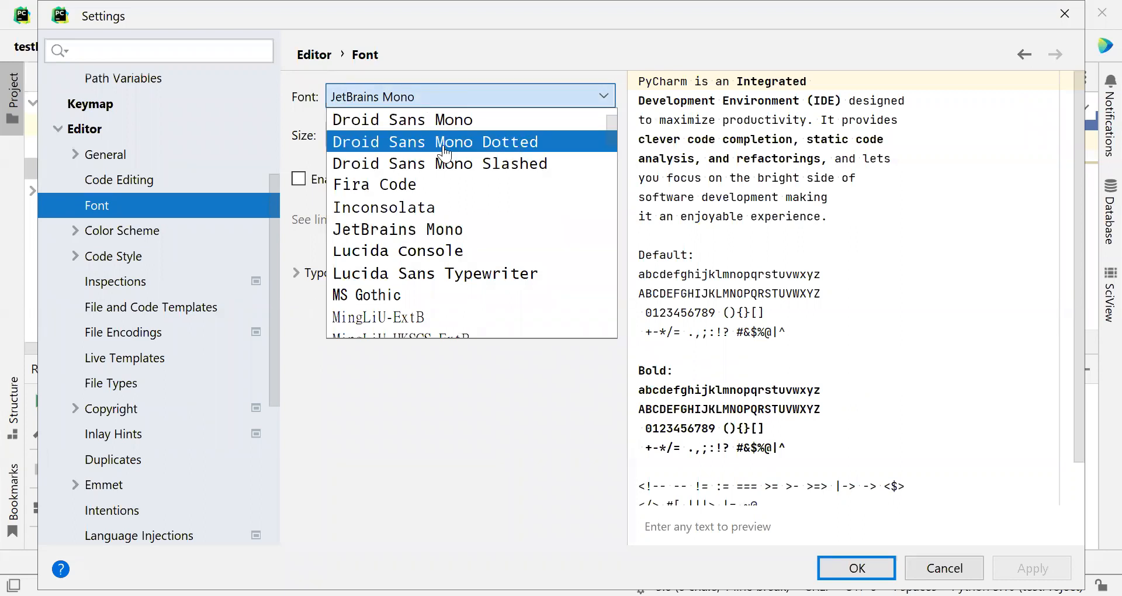
scroll(445, 152, "up", 2)
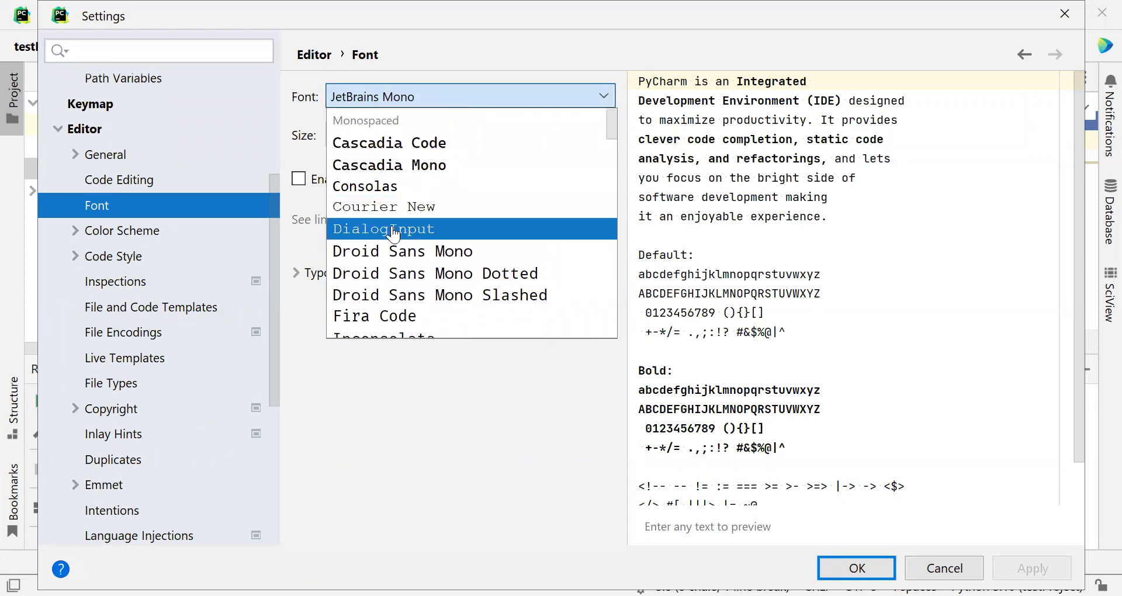
scroll(396, 245, "down", 4)
scroll(397, 245, "down", 3)
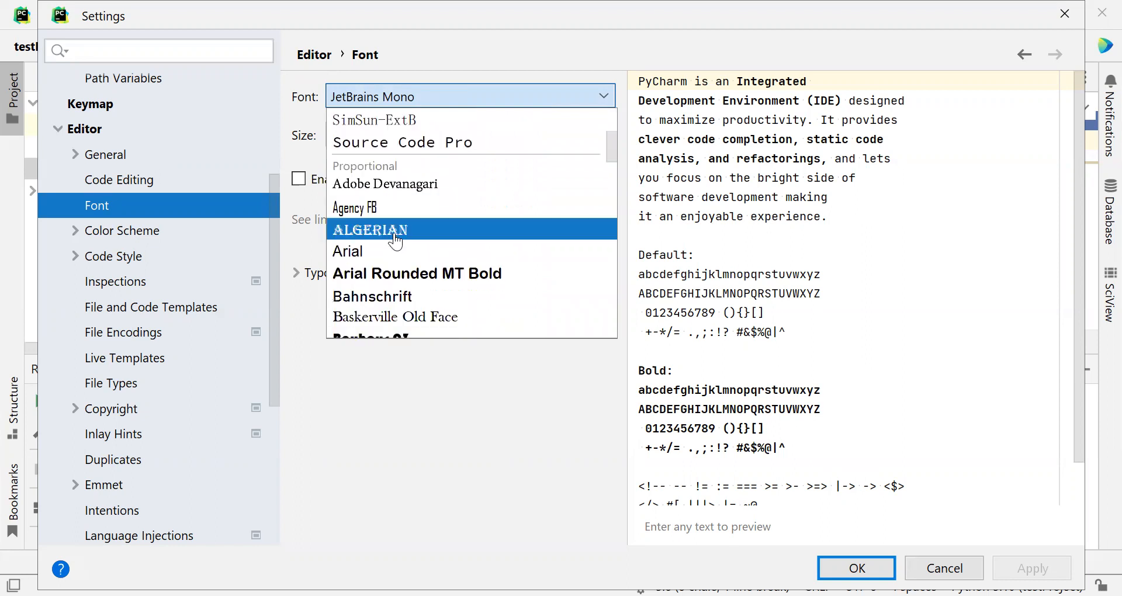
scroll(396, 239, "down", 7)
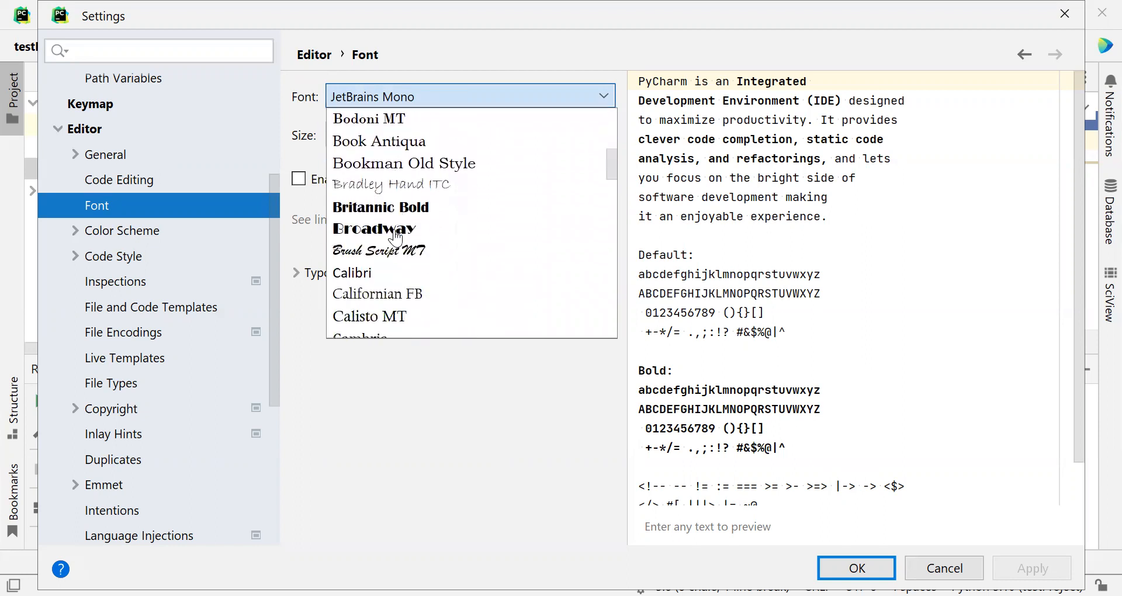
scroll(396, 237, "down", 4)
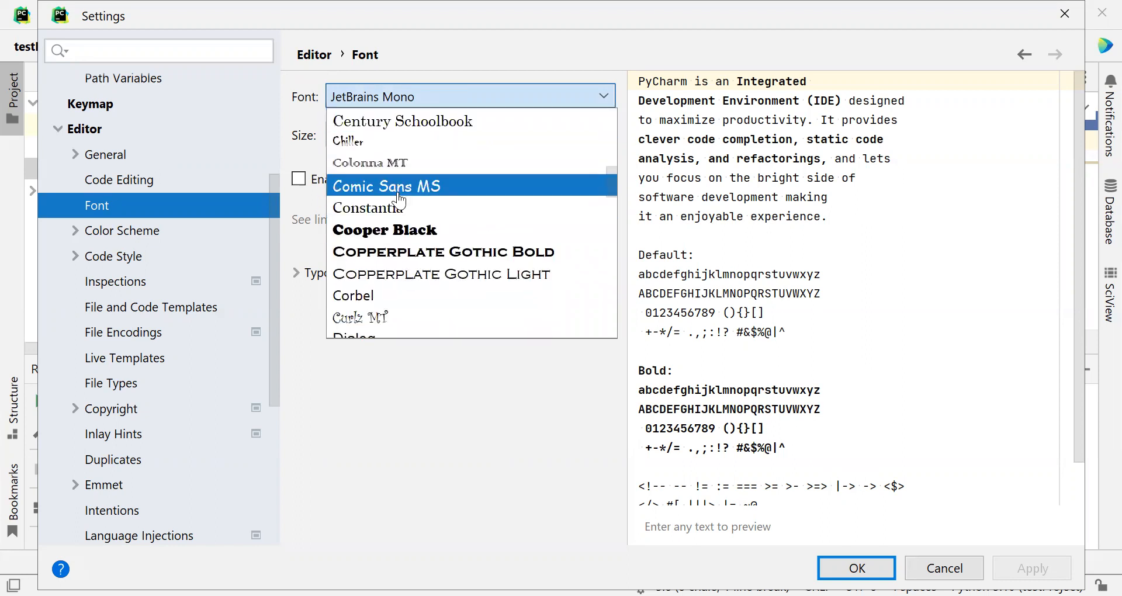
left_click(399, 194)
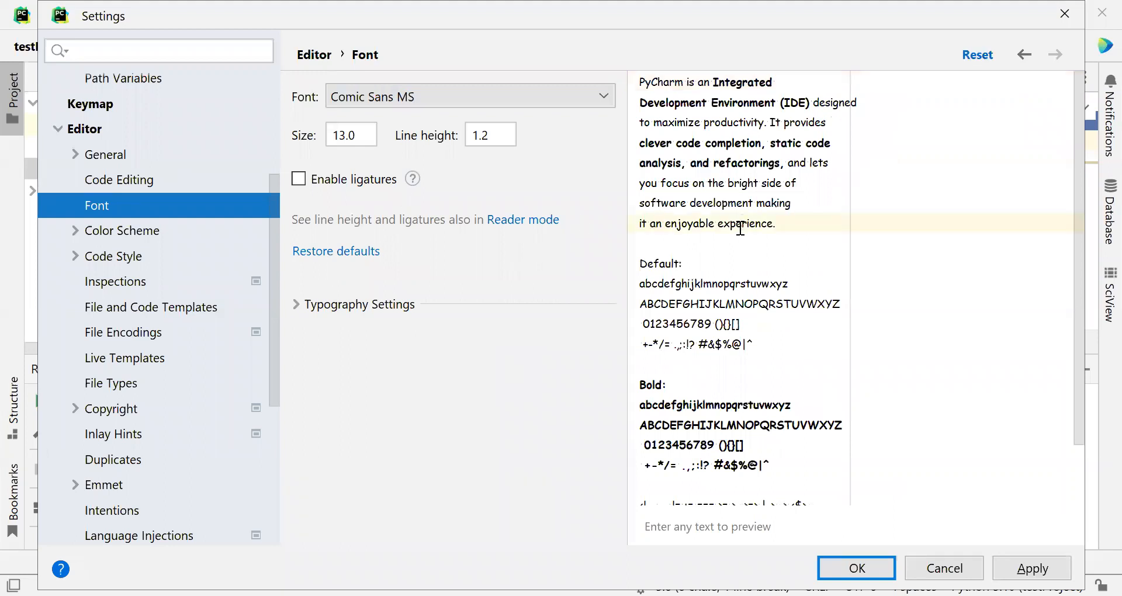
- Try Consolas as the editor font in the font preview
left_click(450, 97)
scroll(451, 193, "up", 10)
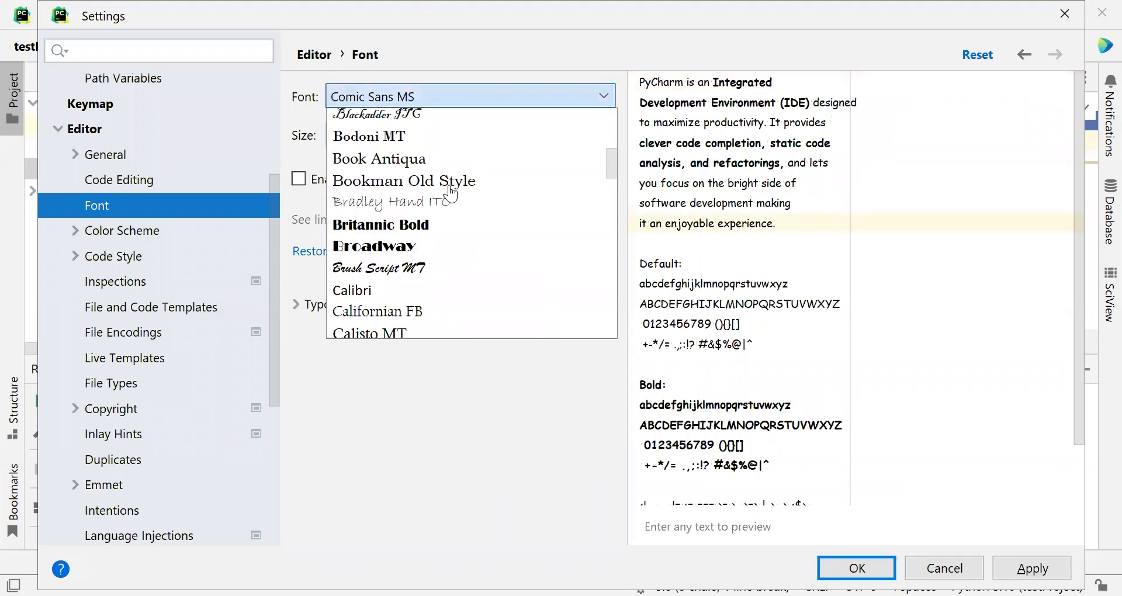
scroll(451, 193, "up", 2)
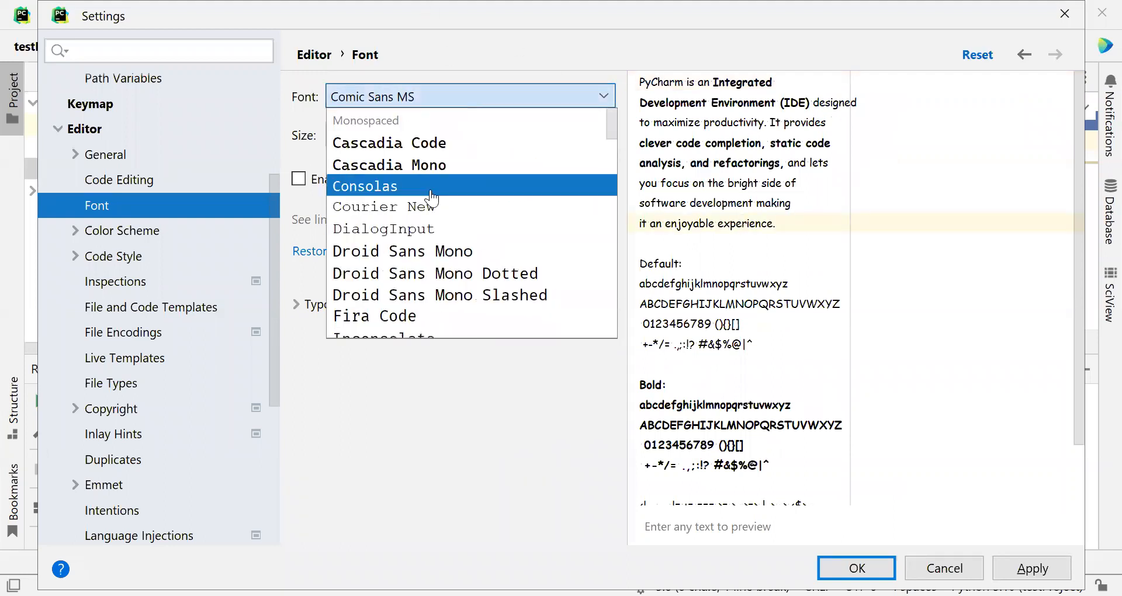
left_click(401, 186)
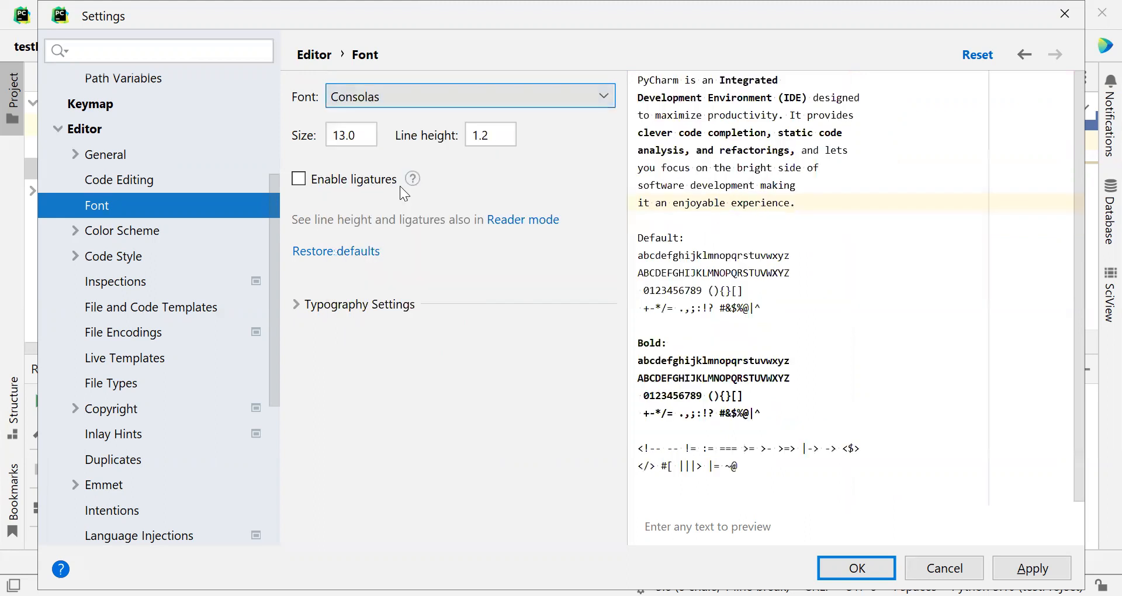
- Examine the Editor settings pages from Inspections to File Types, including the full list of recognized file types
left_click(133, 283)
left_click(140, 311)
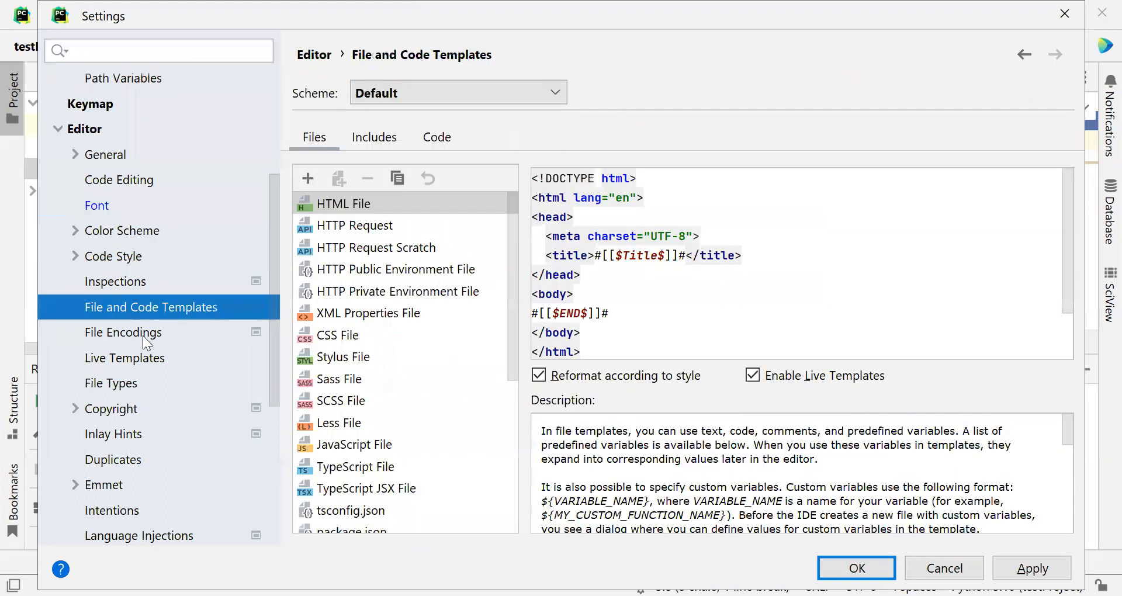
left_click(143, 333)
left_click(151, 361)
left_click(152, 388)
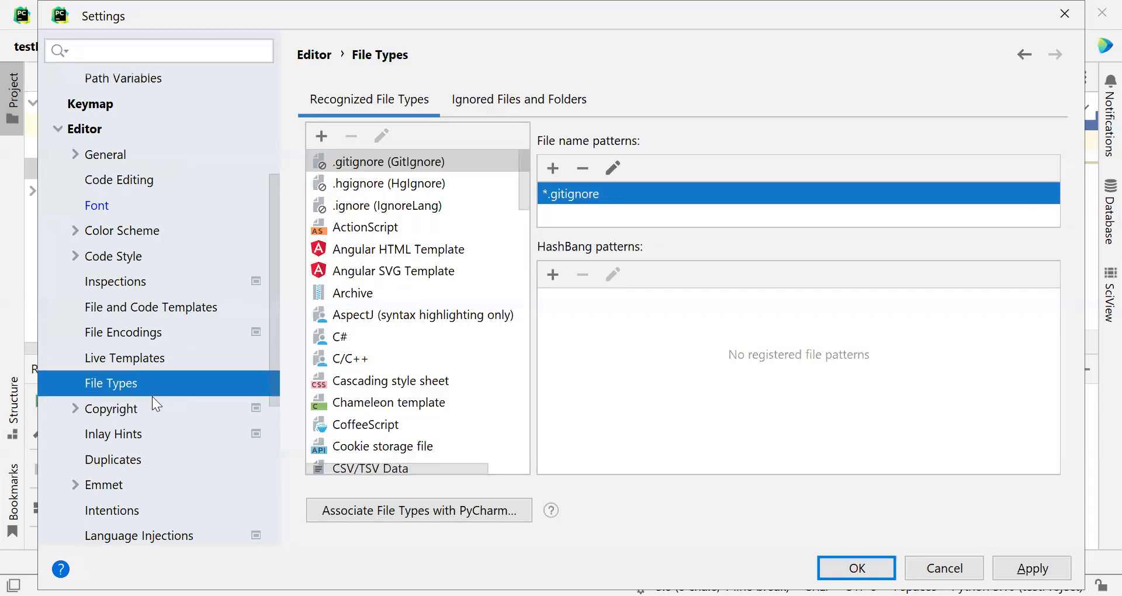
scroll(461, 265, "down", 10)
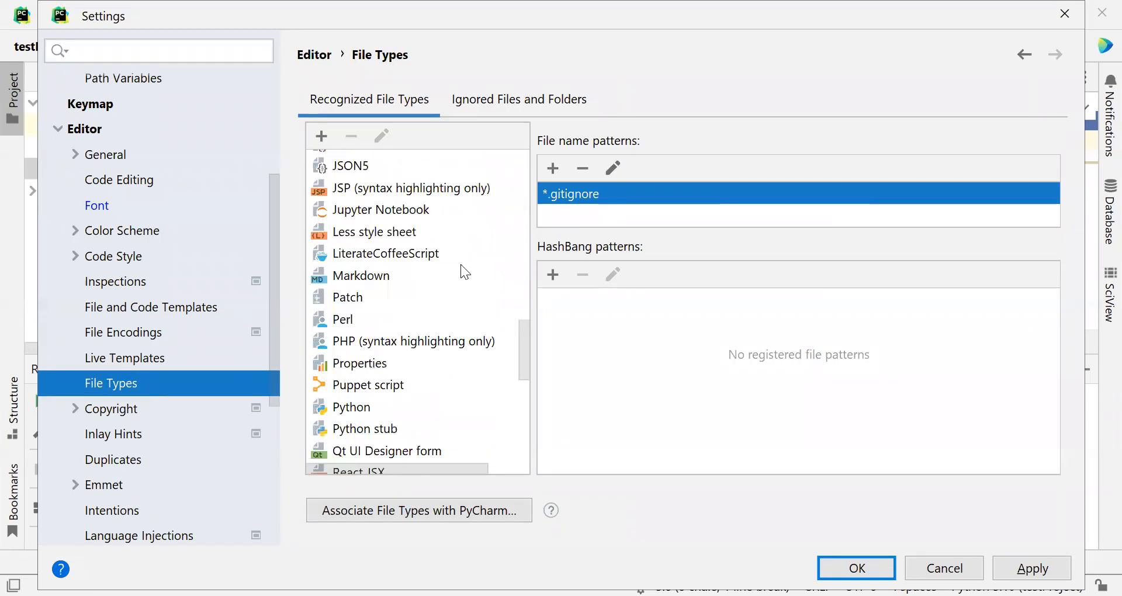
scroll(461, 264, "down", 7)
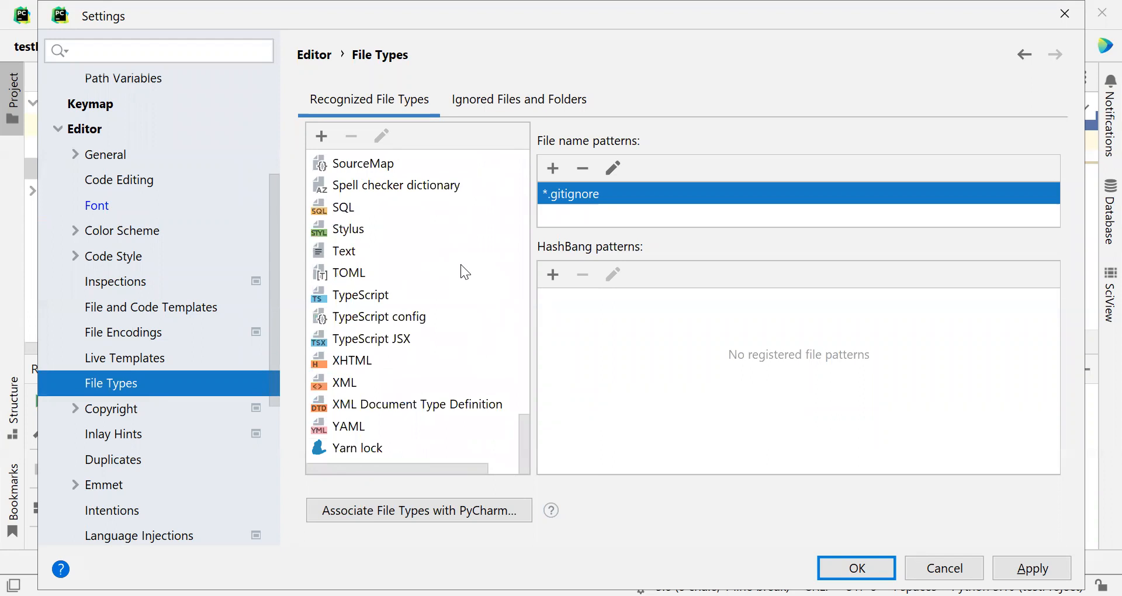
scroll(461, 264, "up", 17)
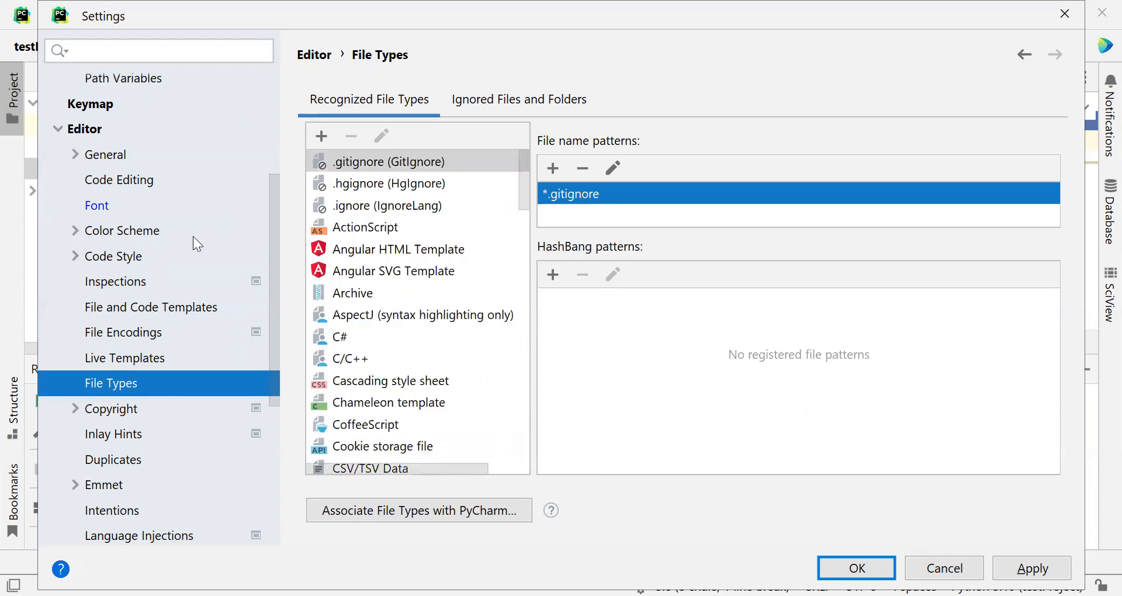
- Check the editor's Code Editing settings and cancel the settings dialog, discarding the pending font change
scroll(193, 236, "up", 3)
left_click(110, 388)
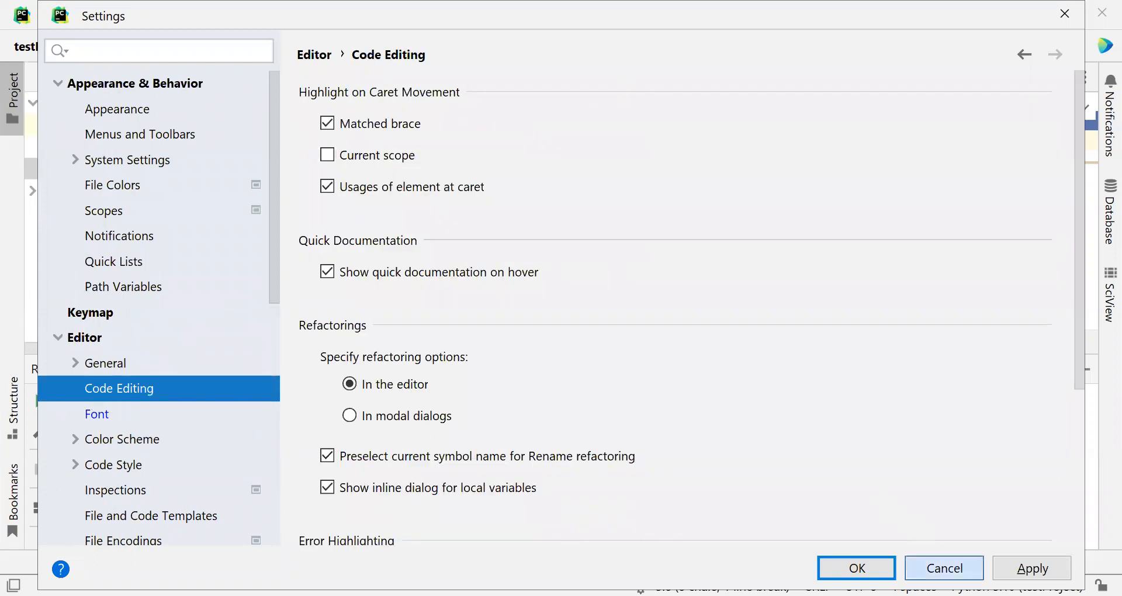
left_click(944, 568)
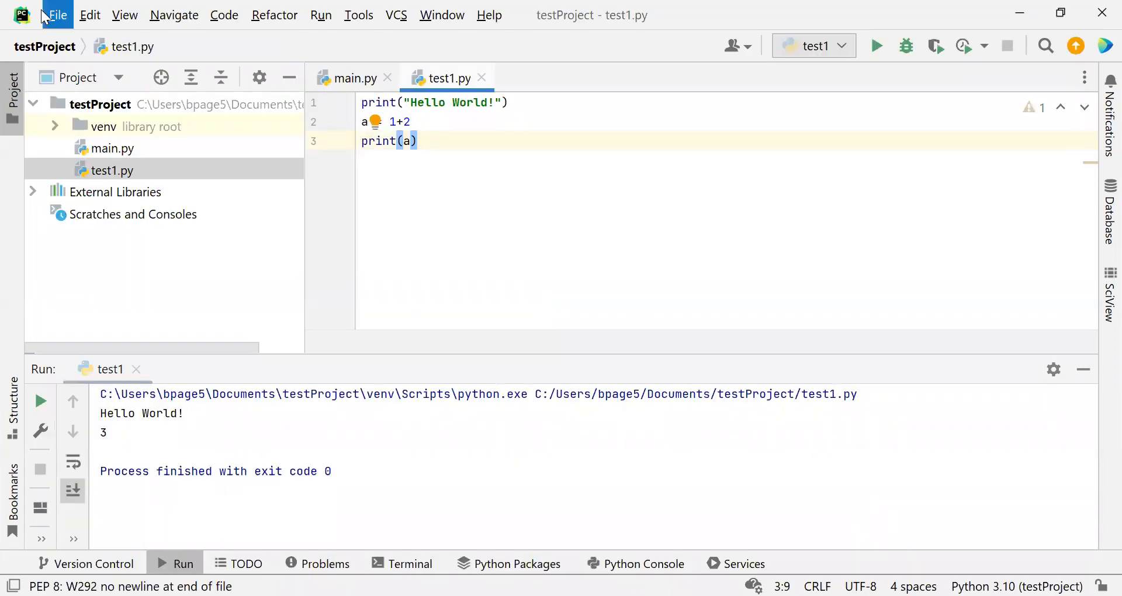
left_click(45, 17)
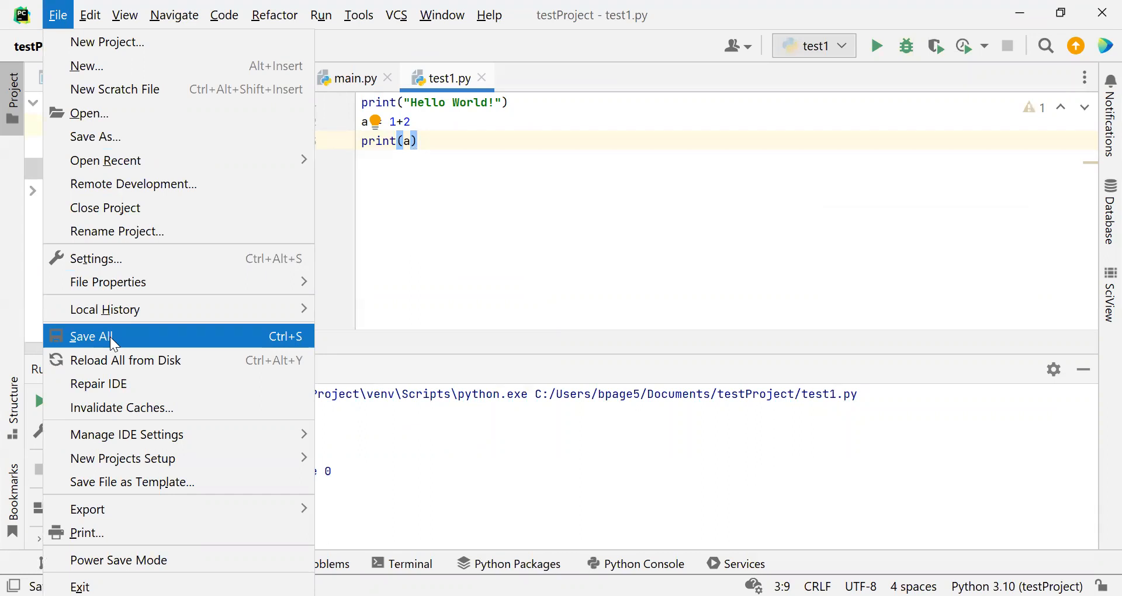
left_click(564, 223)
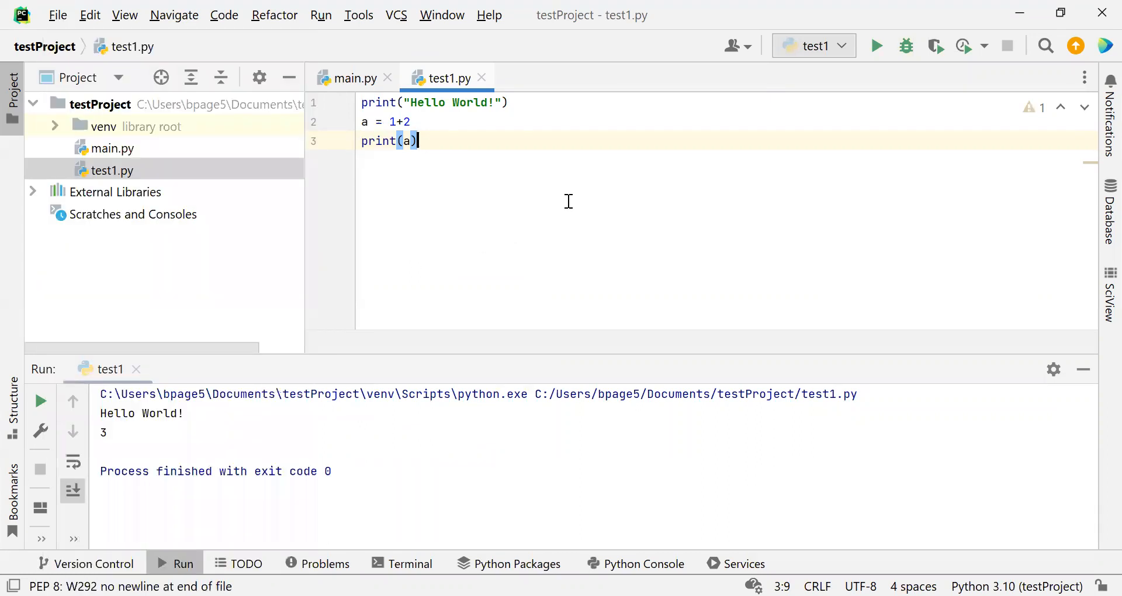